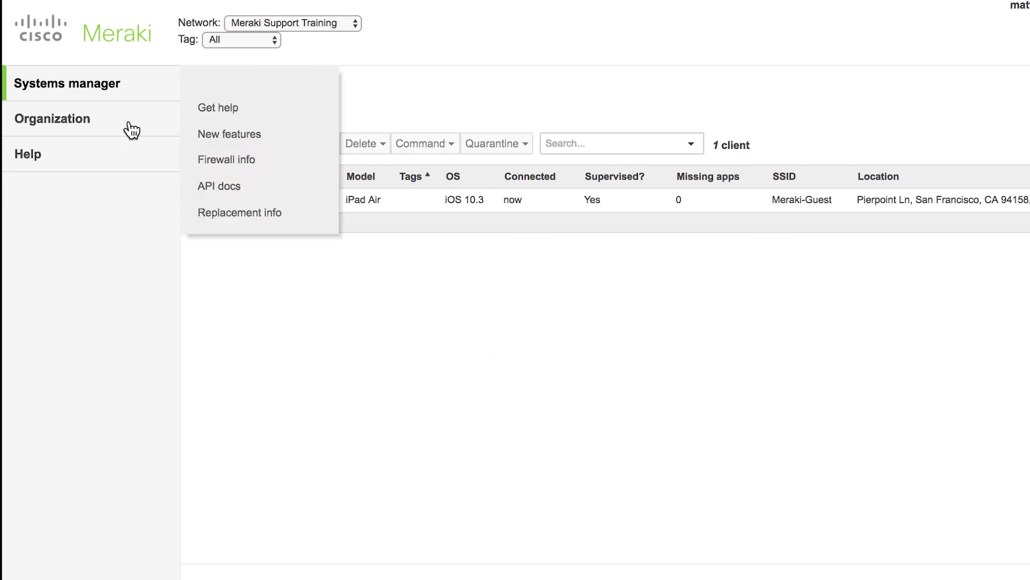
Search VPP licensed applications for 'Swift Playground', find none, and go to Apple's VPP store.
{"action": "mouse_move", "coordinate": [101, 93]}
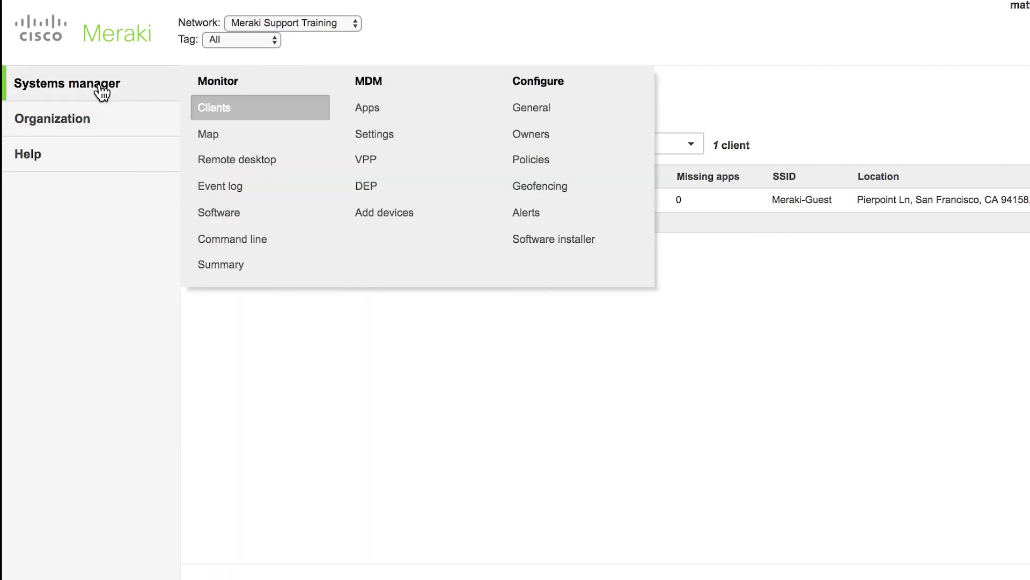
{"action": "left_click", "coordinate": [381, 172]}
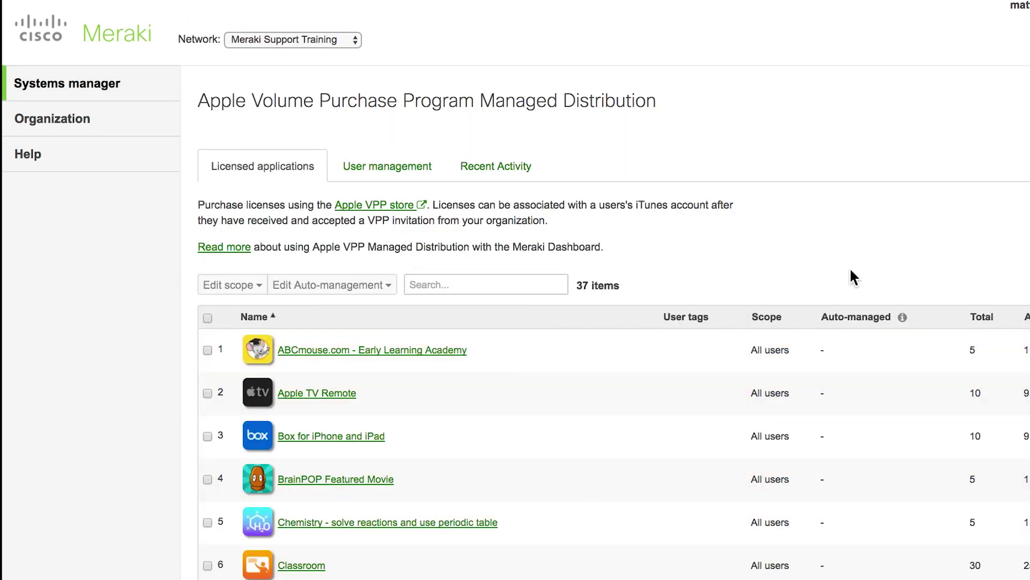
{"action": "left_click", "coordinate": [543, 283]}
{"action": "type", "text": "Swif"}
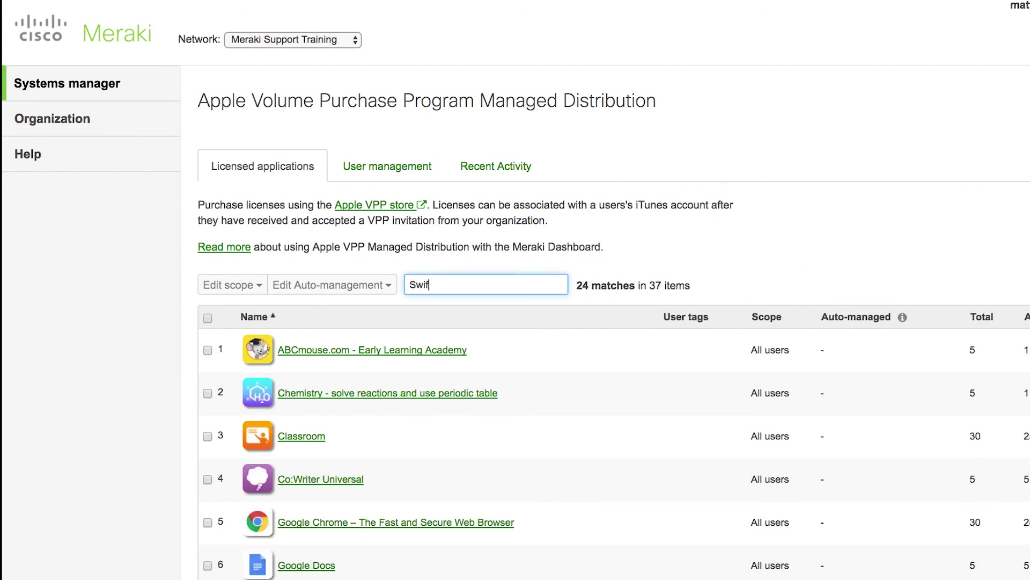
{"action": "type", "text": "t Playground"}
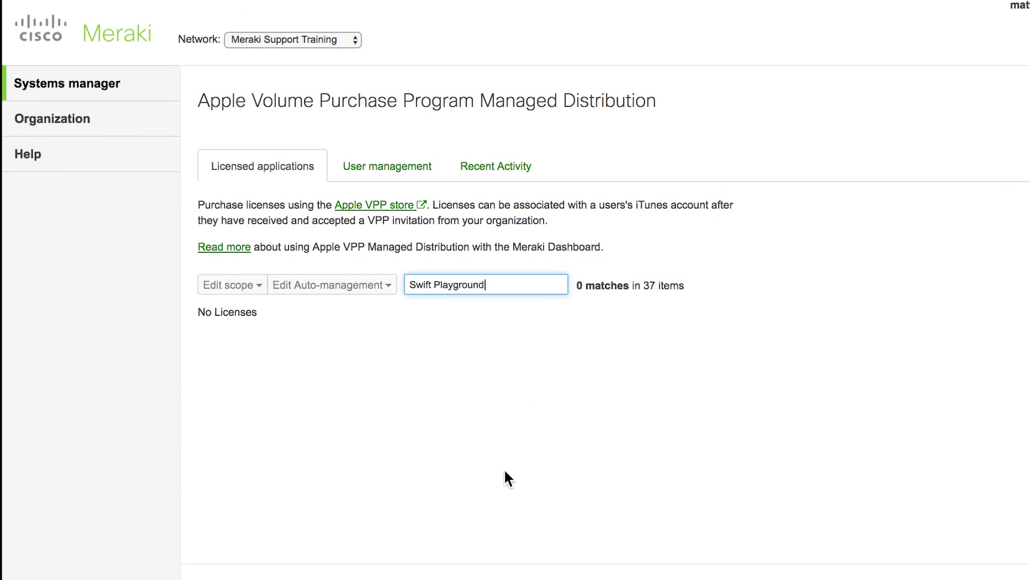
{"action": "left_click", "coordinate": [501, 383]}
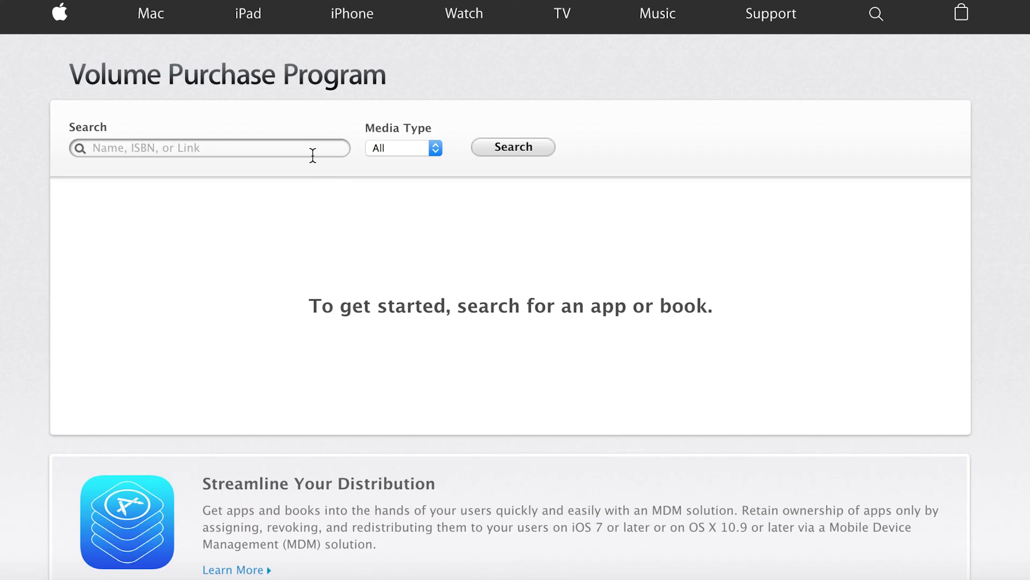
Search the VPP store for 'Swift Playground' and open the Swift Playgrounds listing.
{"action": "left_click", "coordinate": [310, 146]}
{"action": "type", "text": "Swift Playg"}
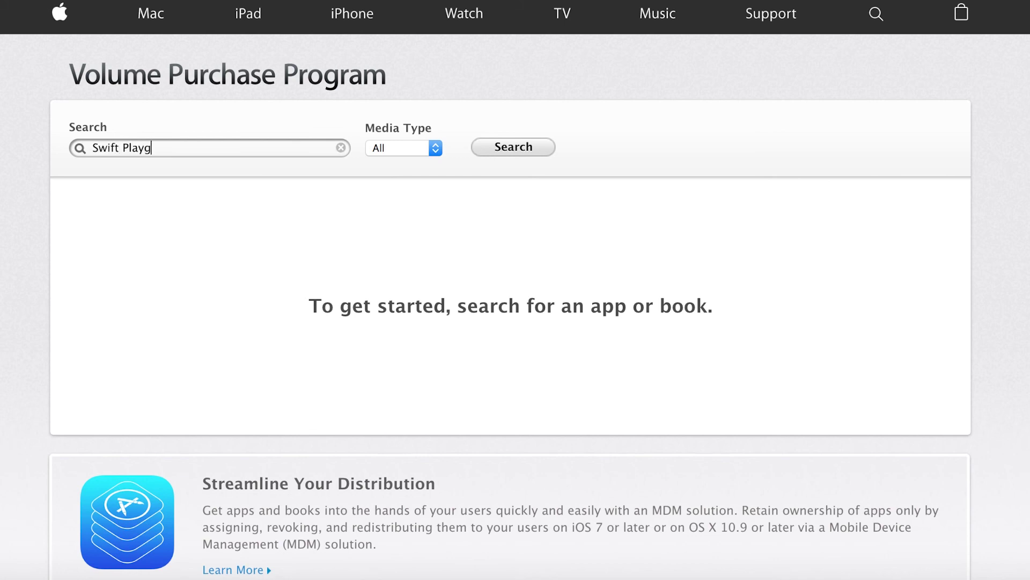
{"action": "type", "text": "round"}
{"action": "key", "text": "Return"}
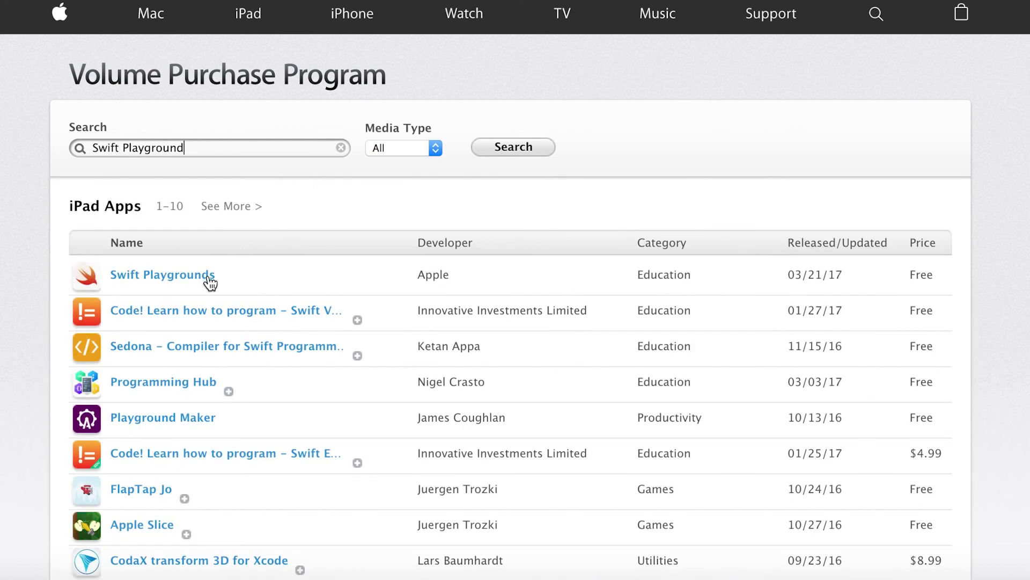
{"action": "left_click", "coordinate": [193, 279]}
{"action": "scroll", "coordinate": [491, 283], "scroll_direction": "down", "scroll_amount": 2}
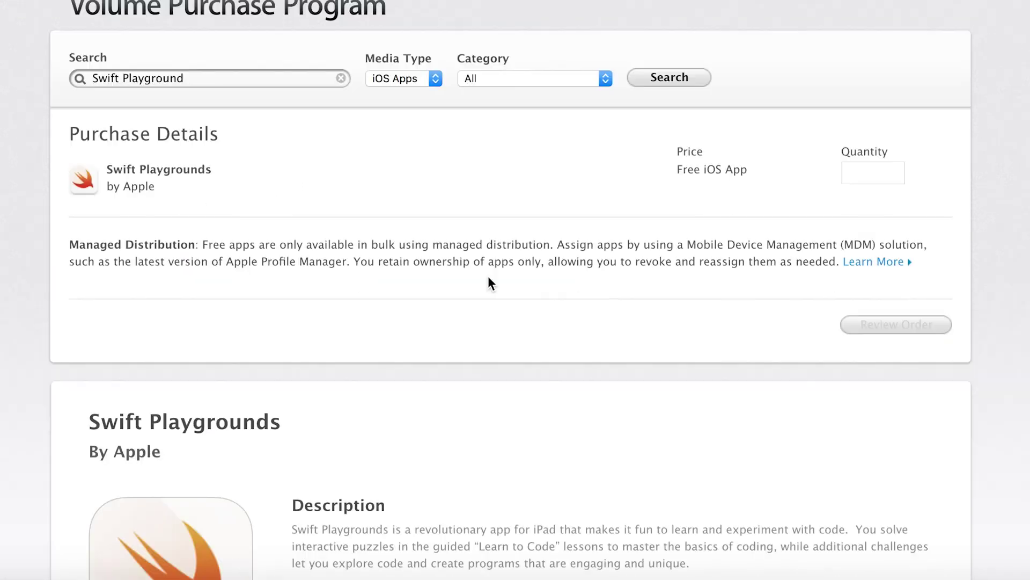
{"action": "scroll", "coordinate": [510, 241], "scroll_direction": "up", "scroll_amount": 1}
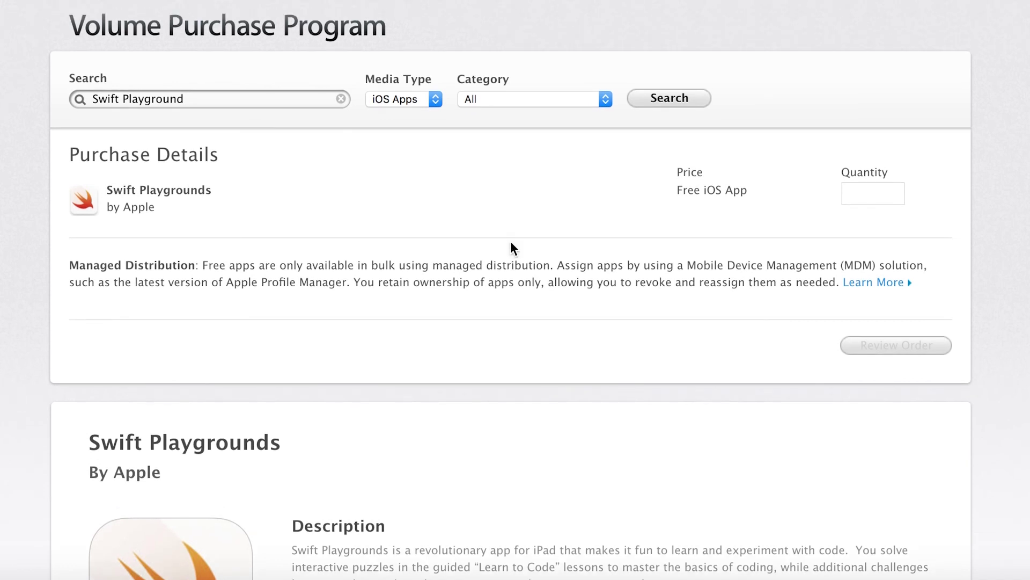
Order 5 Swift Playgrounds licenses, reviewing and then placing the order.
{"action": "left_click", "coordinate": [856, 197]}
{"action": "type", "text": "5"}
{"action": "left_click", "coordinate": [812, 221]}
{"action": "left_click", "coordinate": [894, 344]}
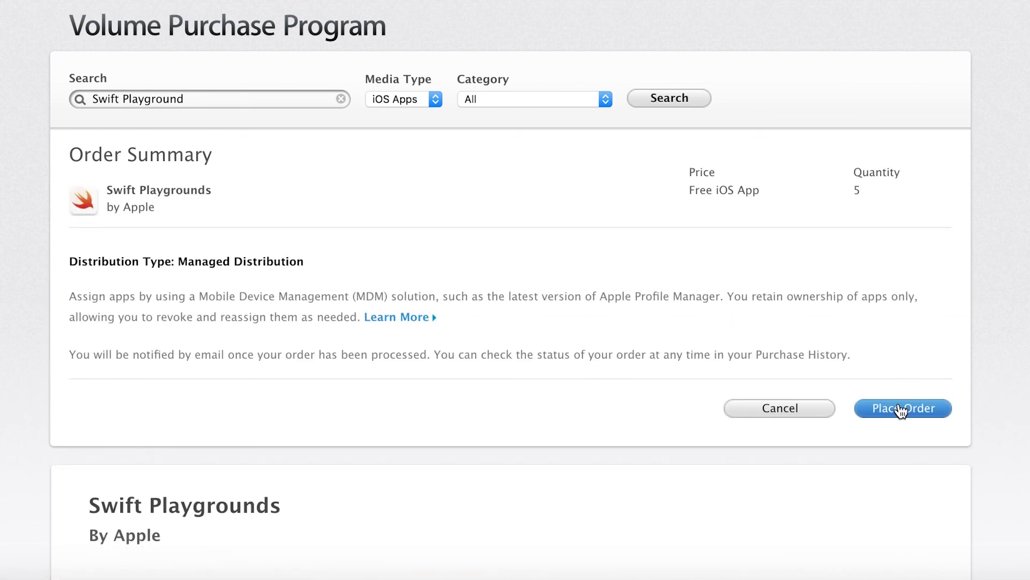
{"action": "left_click", "coordinate": [901, 411]}
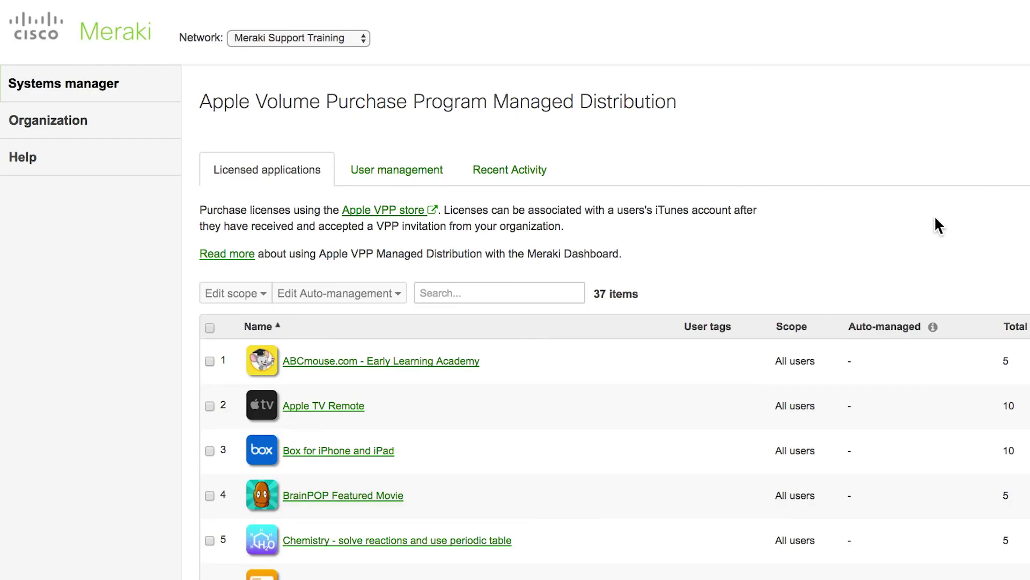
Search licensed applications for 'Swift Playgrounds', force a sync with Apple, and open its 5-license entry.
{"action": "left_click", "coordinate": [518, 291]}
{"action": "type", "text": "Sw"}
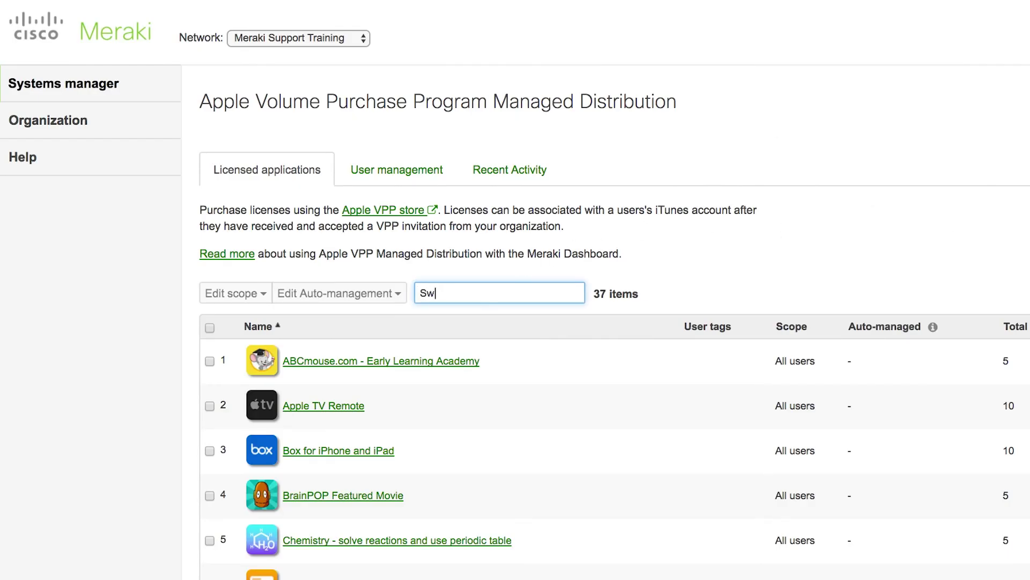
{"action": "type", "text": "ift Playgrounds"}
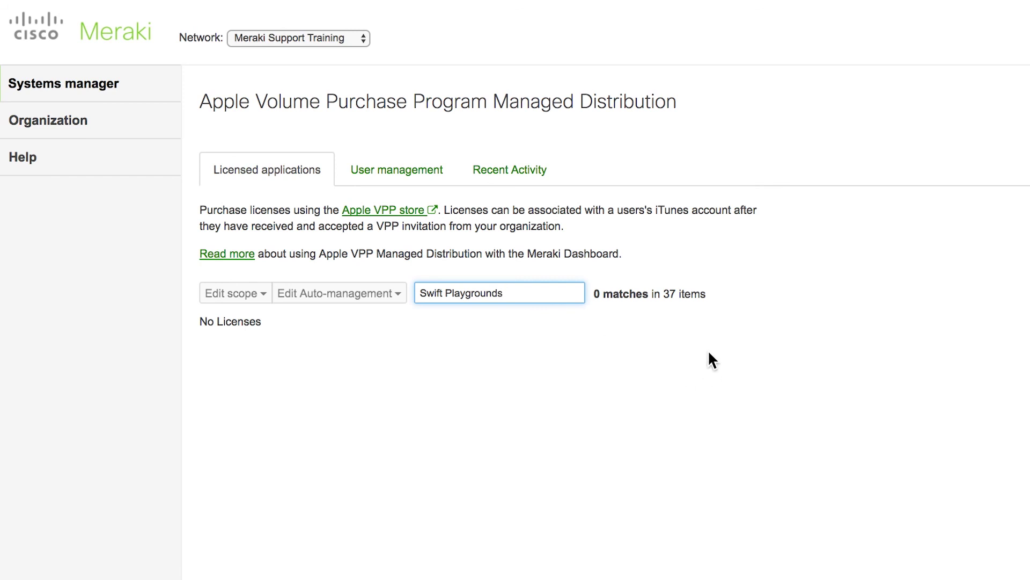
{"action": "left_click", "coordinate": [953, 139]}
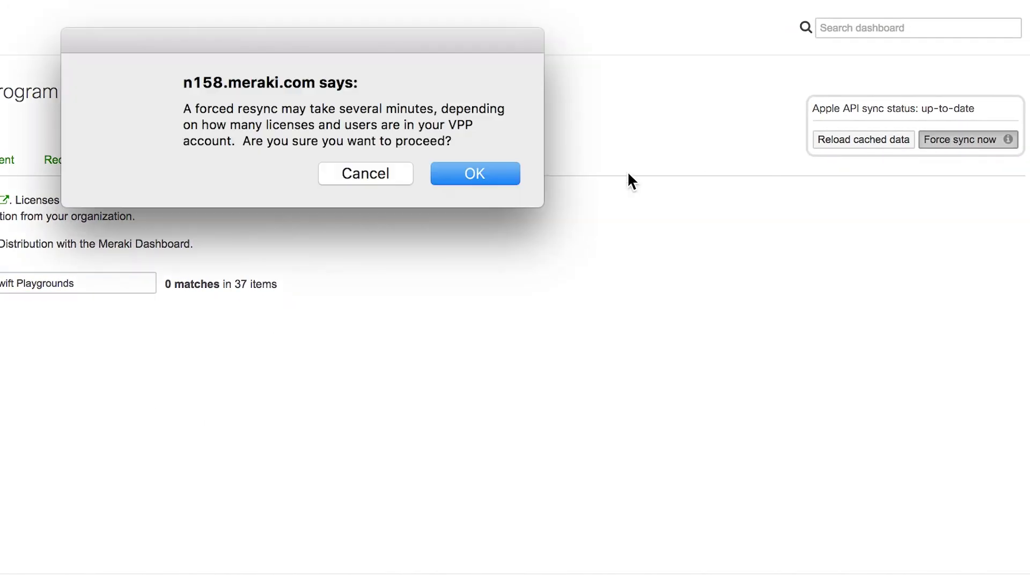
{"action": "left_click", "coordinate": [490, 181]}
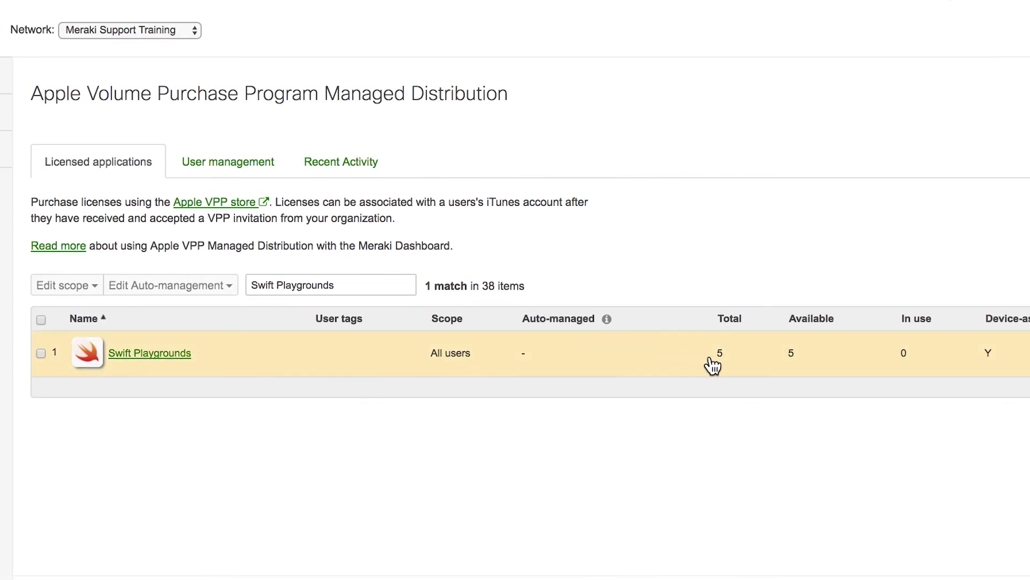
{"action": "left_click", "coordinate": [150, 354]}
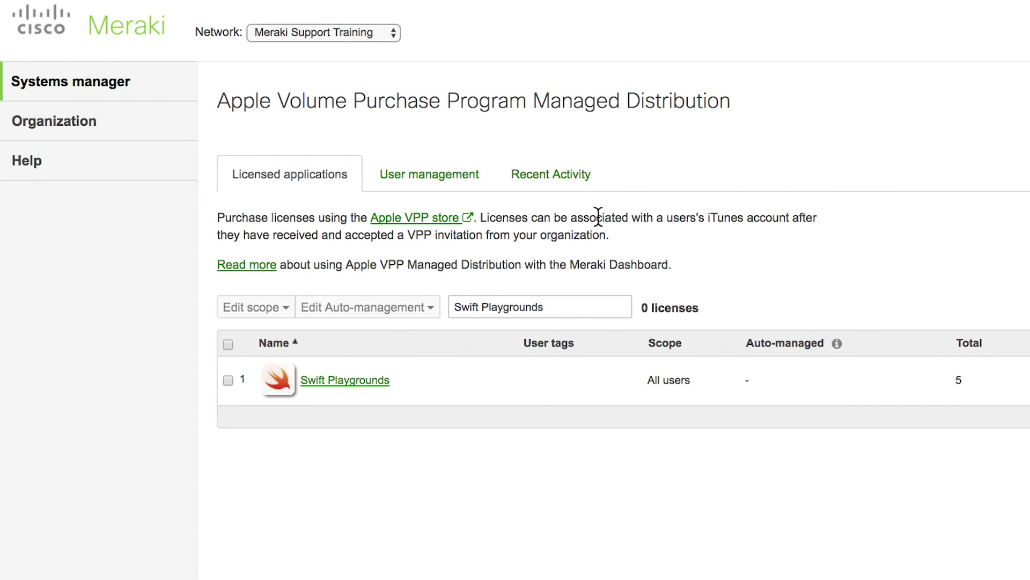
Under User management, add the test user's name and e-mail with automatic invitations, and save.
{"action": "left_click", "coordinate": [469, 185]}
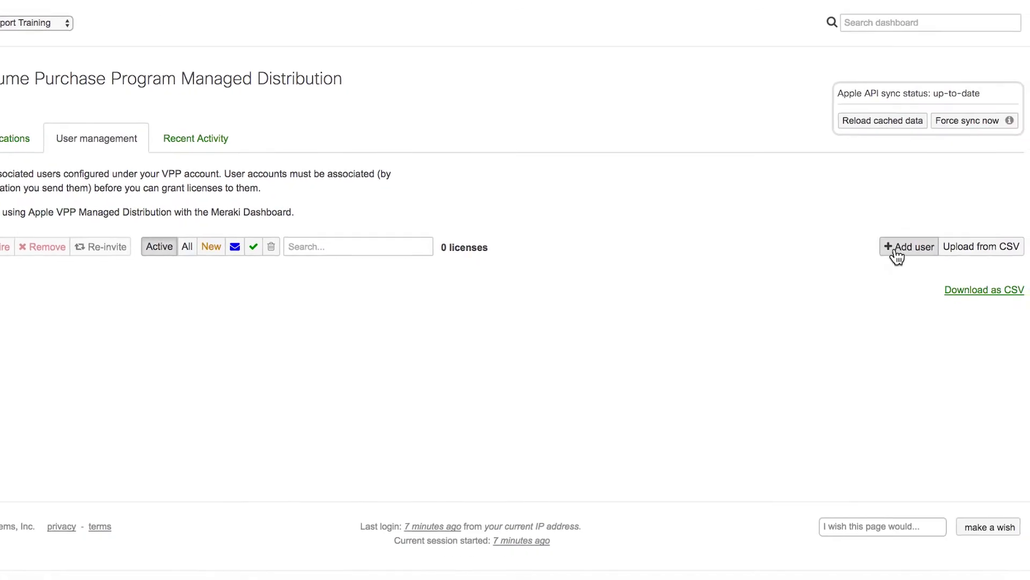
{"action": "left_click", "coordinate": [894, 254]}
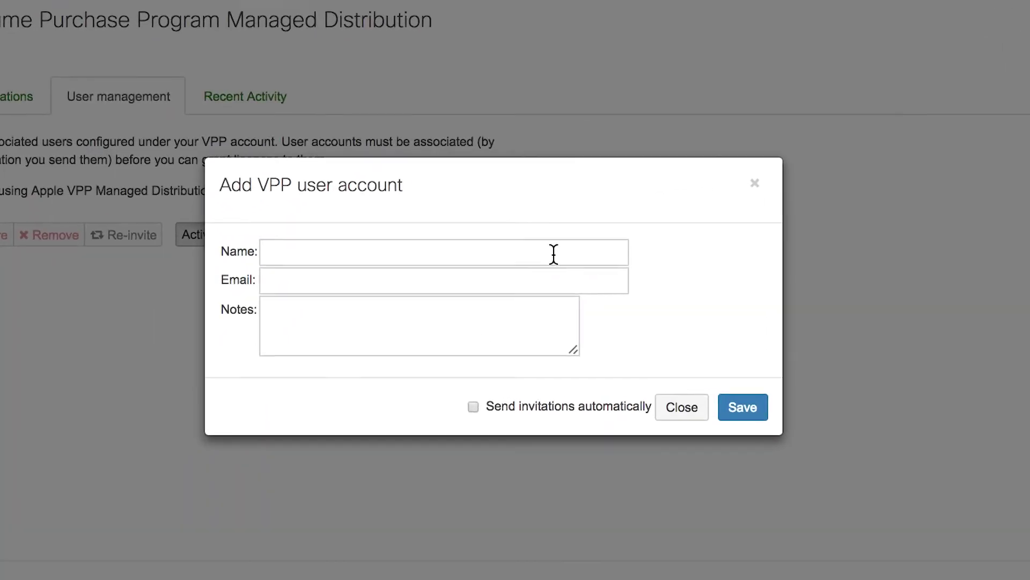
{"action": "left_click", "coordinate": [554, 253]}
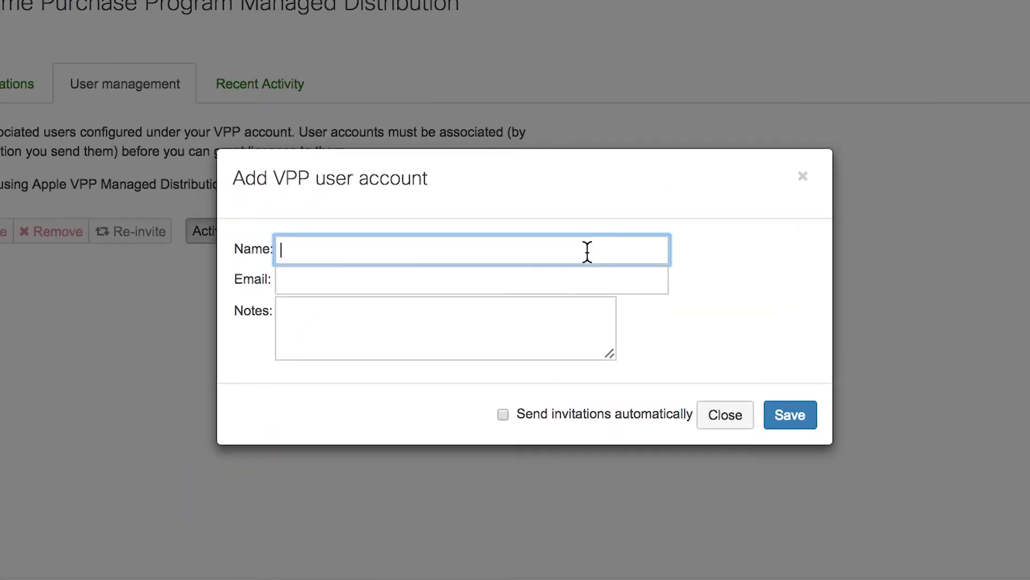
{"action": "type", "text": "Meraki test"}
{"action": "key", "text": "Tab"}
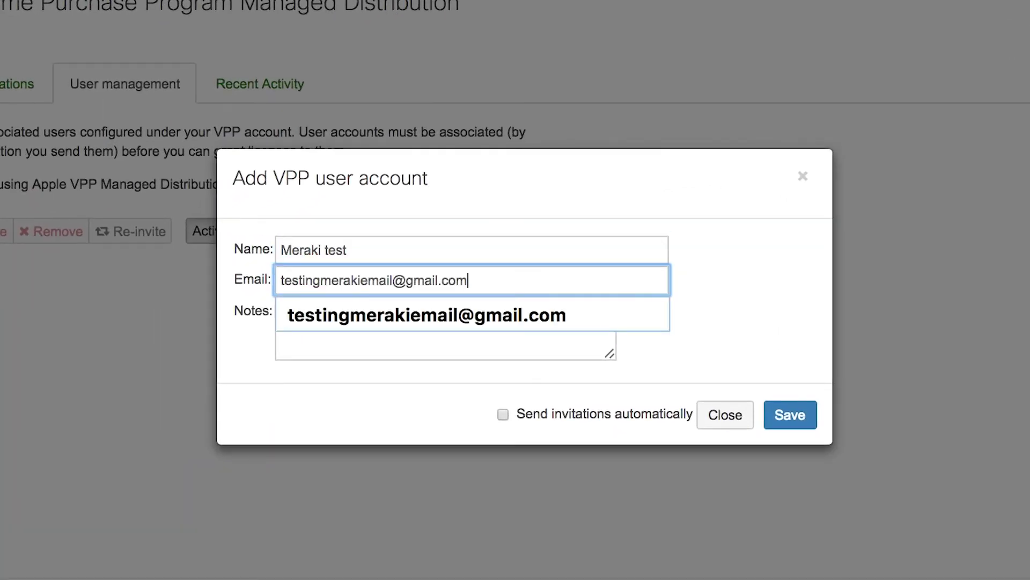
{"action": "left_click", "coordinate": [747, 295]}
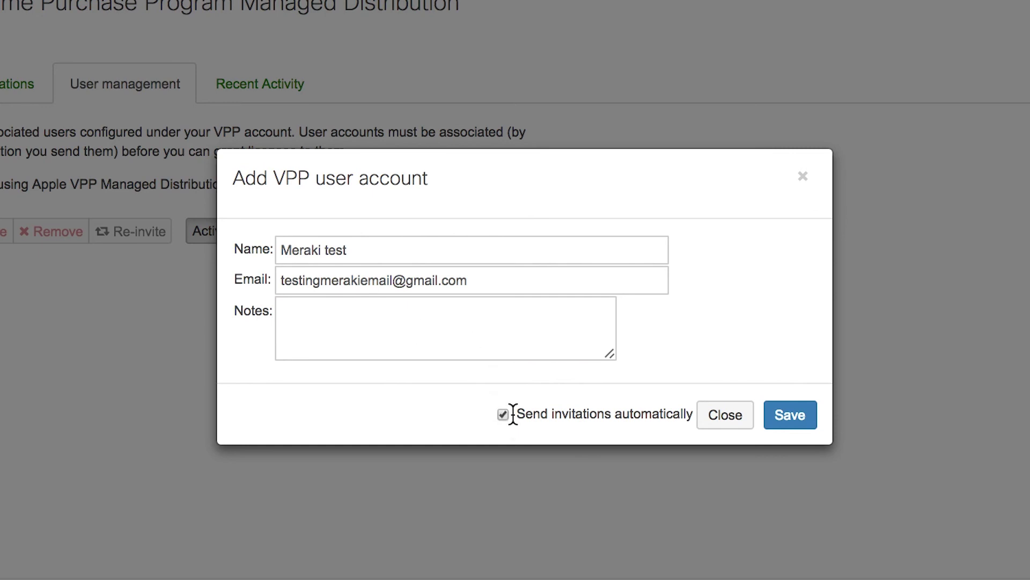
{"action": "left_click", "coordinate": [799, 421]}
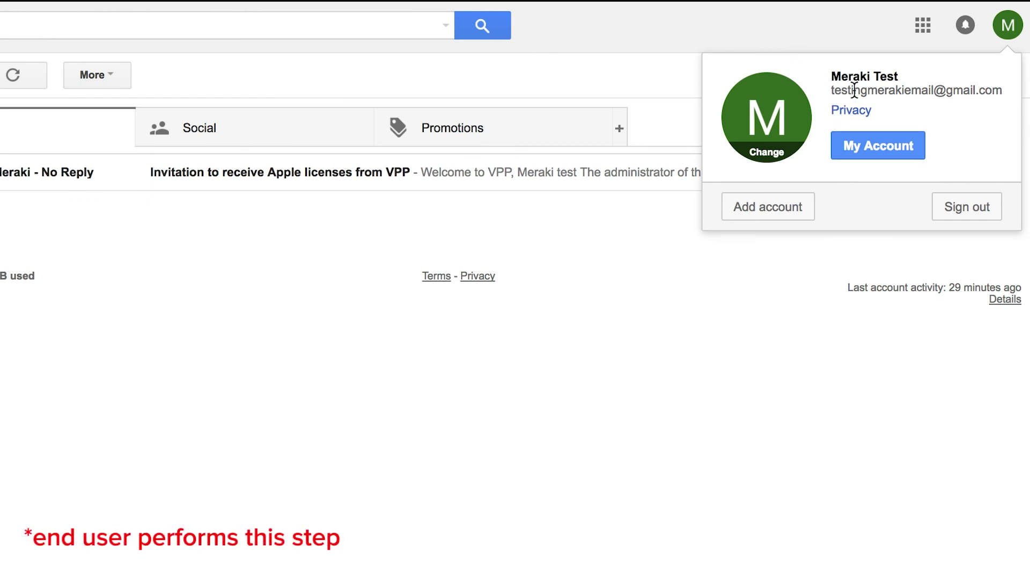
Open the 'Invitation to receive Apple licenses from VPP' email and follow its invitation link.
{"action": "left_click", "coordinate": [397, 241]}
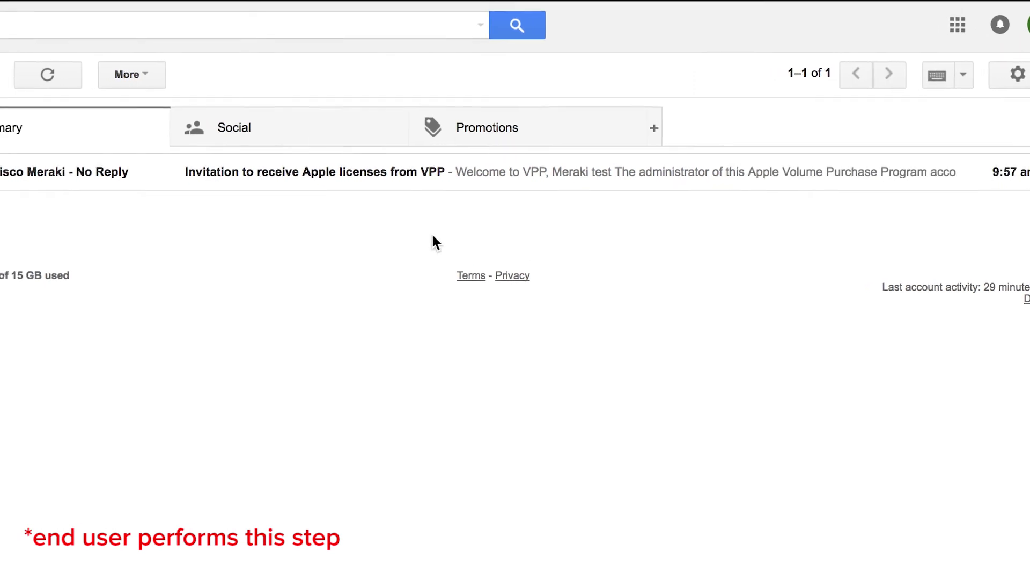
{"action": "left_click", "coordinate": [226, 173]}
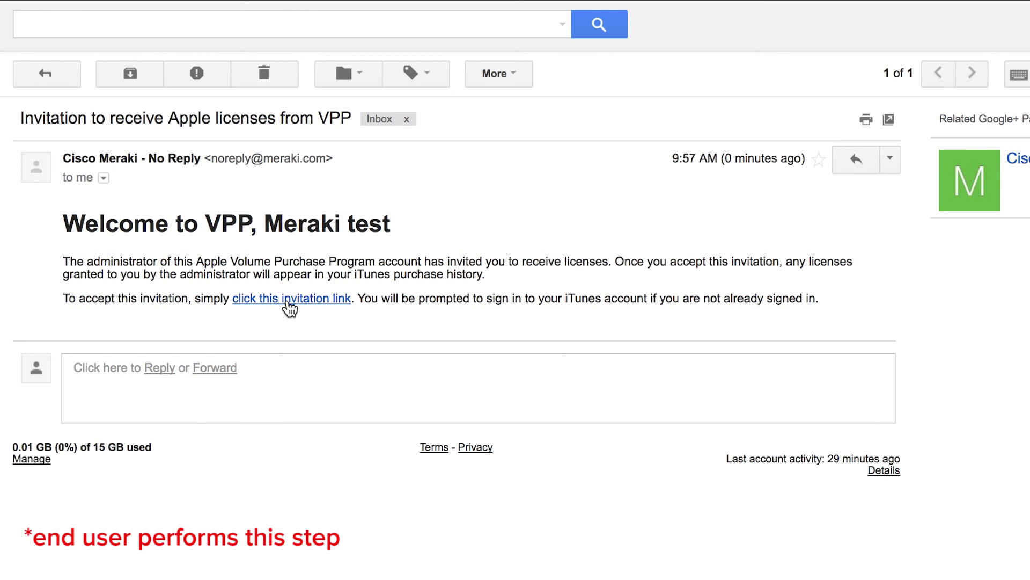
{"action": "left_click", "coordinate": [288, 298]}
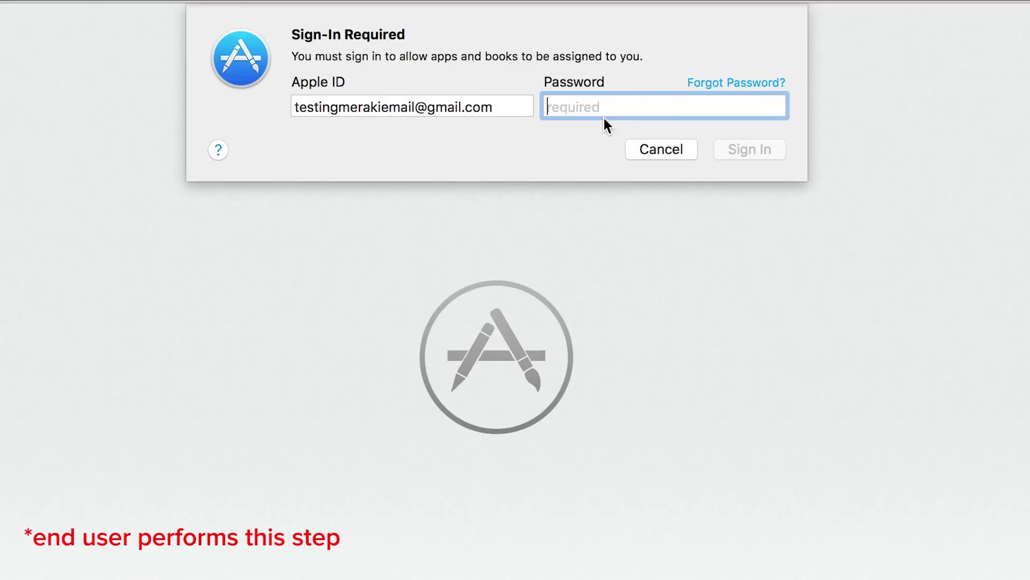
Sign in with the Apple ID password, agree to the VPP terms, and confirm.
{"action": "type", "text": "******"}
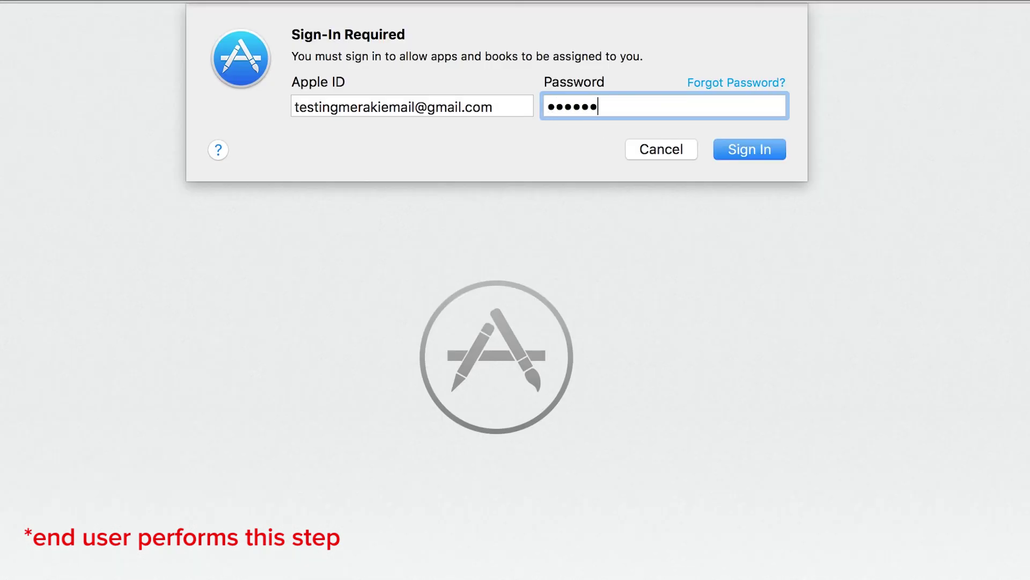
{"action": "type", "text": "*****"}
{"action": "key", "text": "Return"}
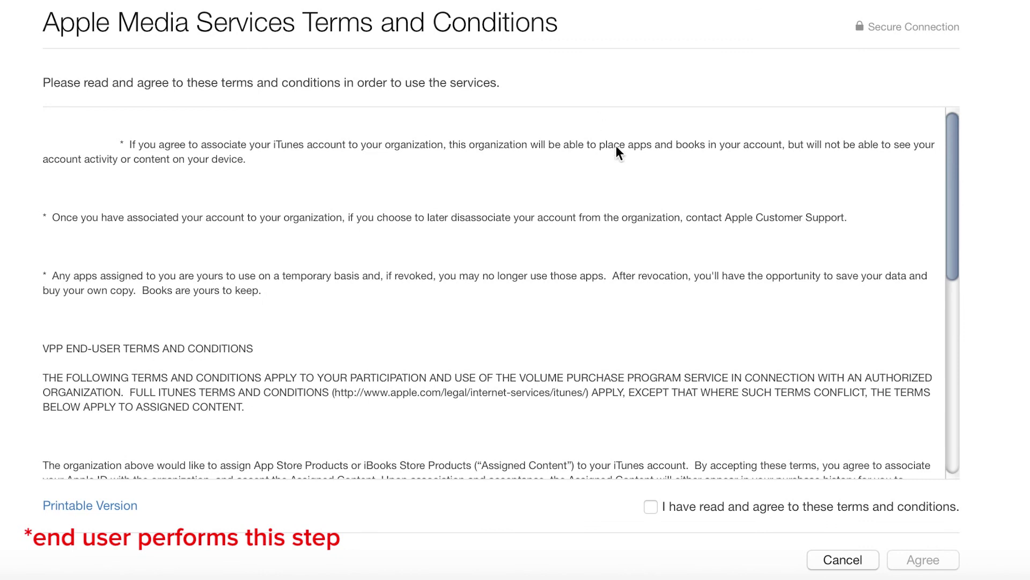
{"action": "left_click", "coordinate": [651, 507]}
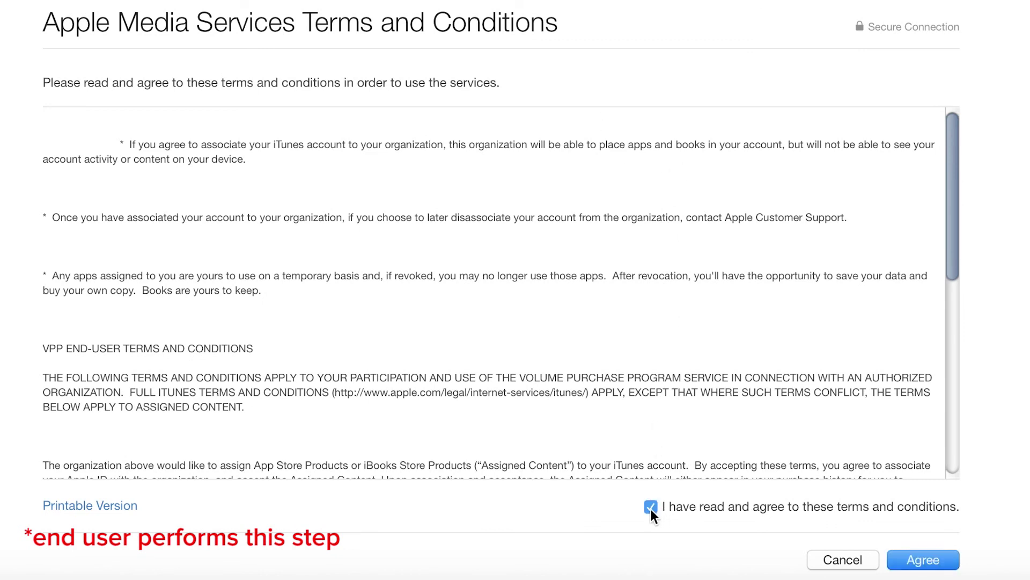
{"action": "left_click", "coordinate": [923, 560]}
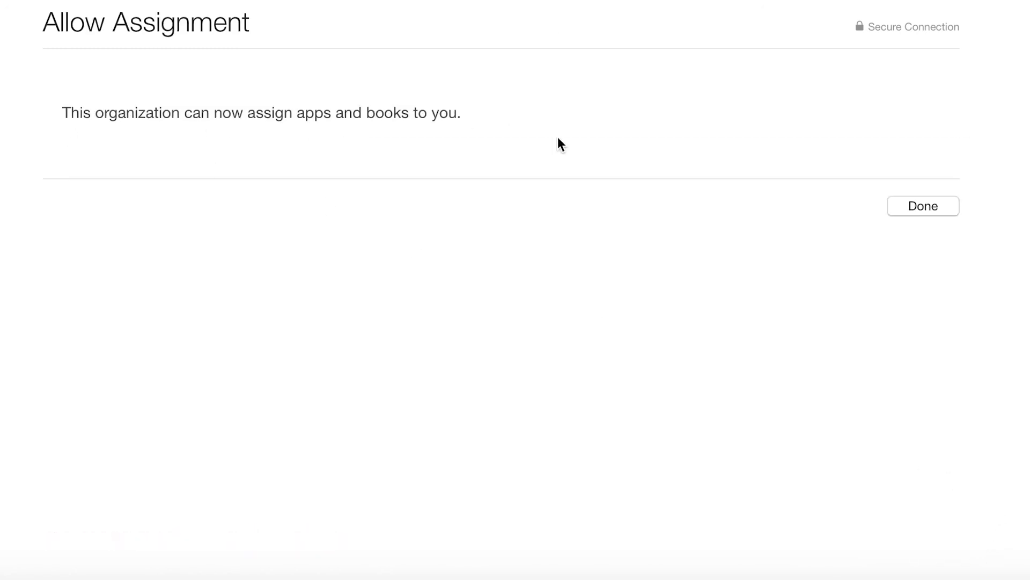
{"action": "left_click", "coordinate": [933, 214]}
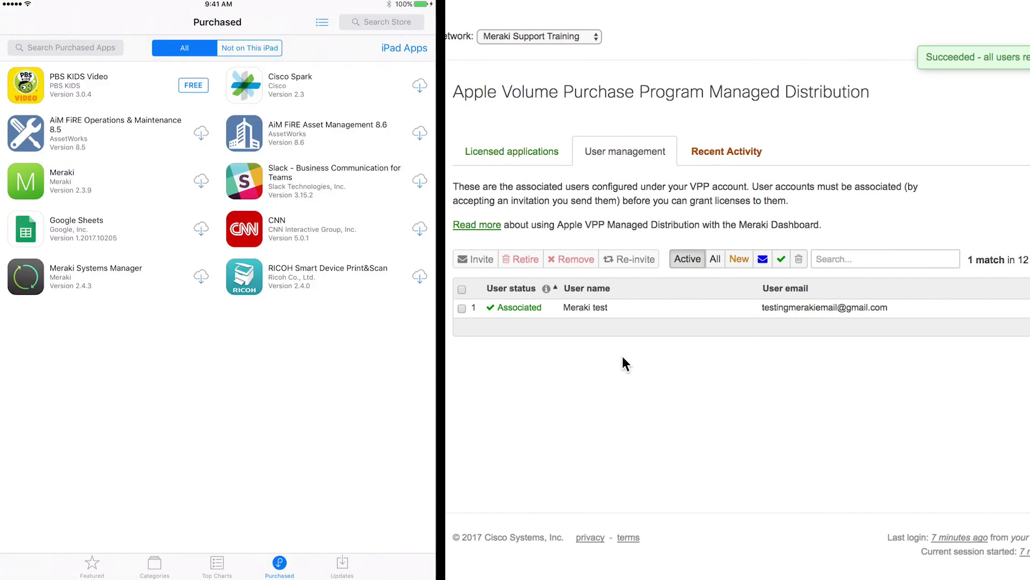
Open Swift Playgrounds under Licensed applications and grant the test user a license.
{"action": "left_click", "coordinate": [506, 150]}
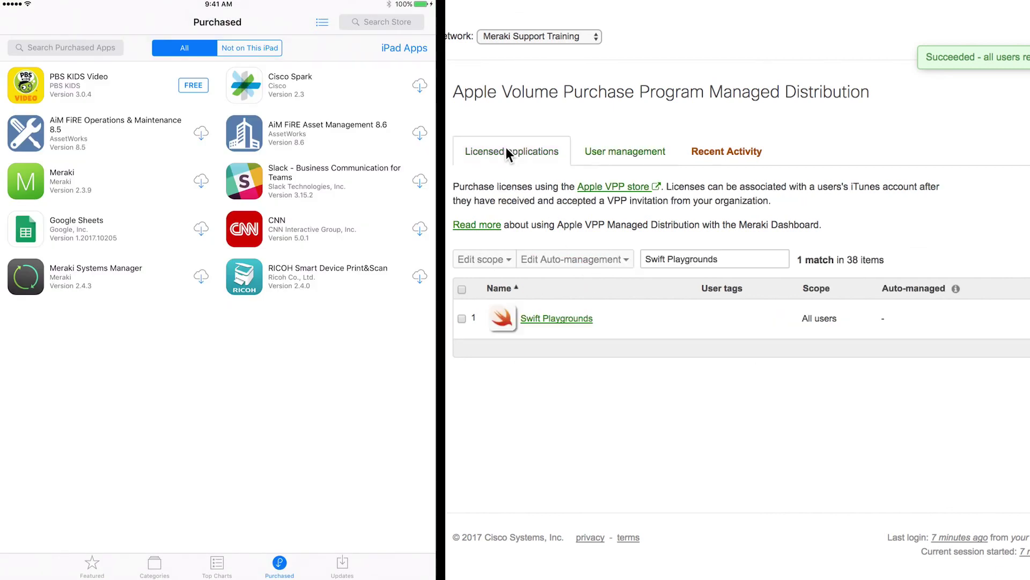
{"action": "left_click", "coordinate": [545, 320]}
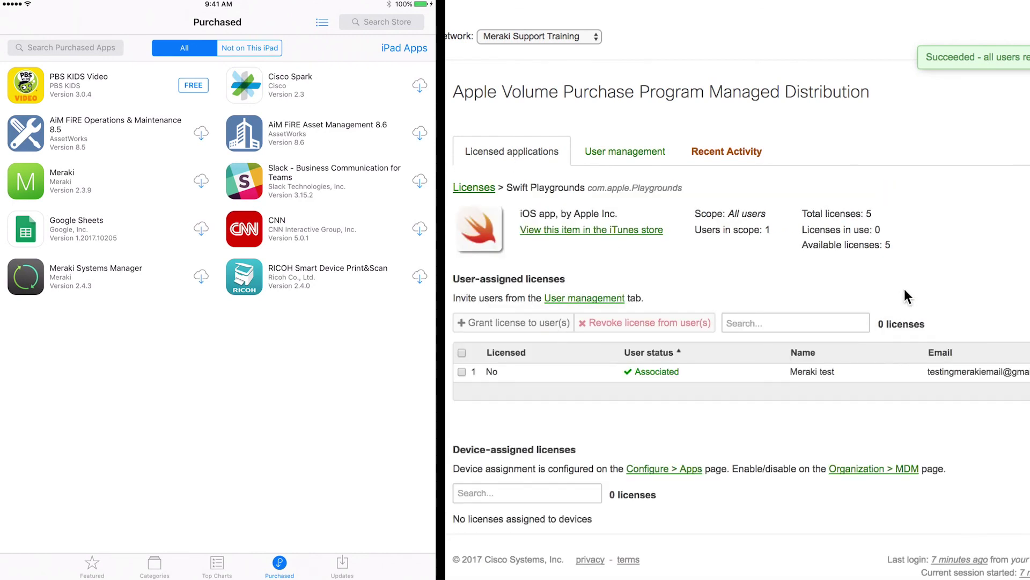
{"action": "left_click", "coordinate": [461, 372]}
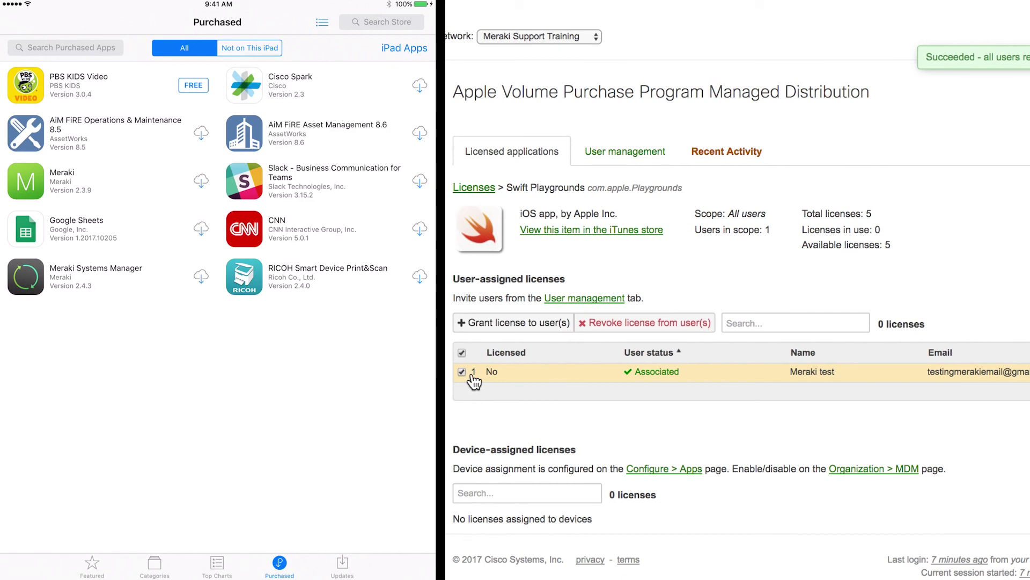
{"action": "left_click", "coordinate": [523, 322]}
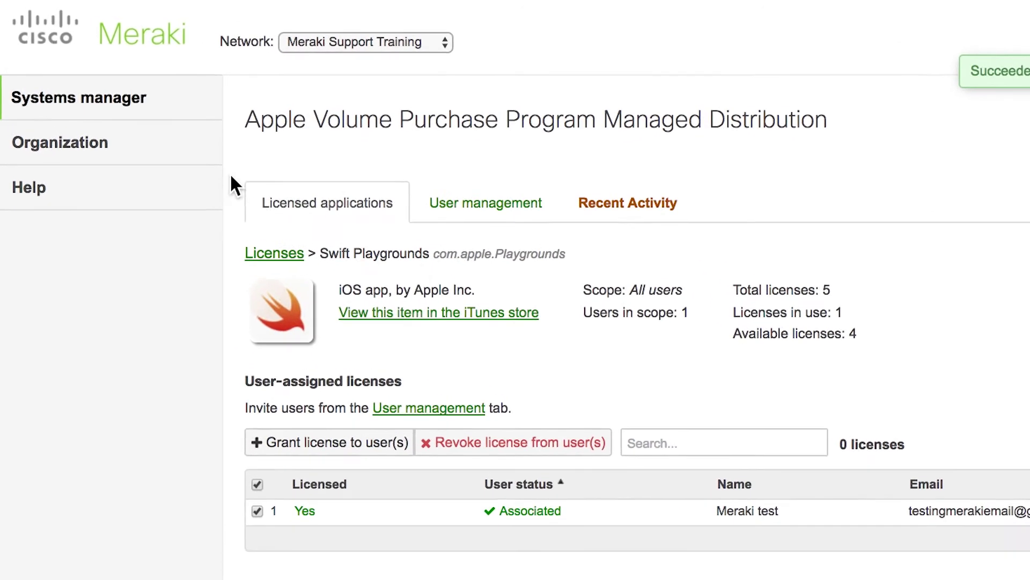
Add Swift Playgrounds as an iOS managed app via Apps > Add new, and save the changes.
{"action": "mouse_move", "coordinate": [100, 77]}
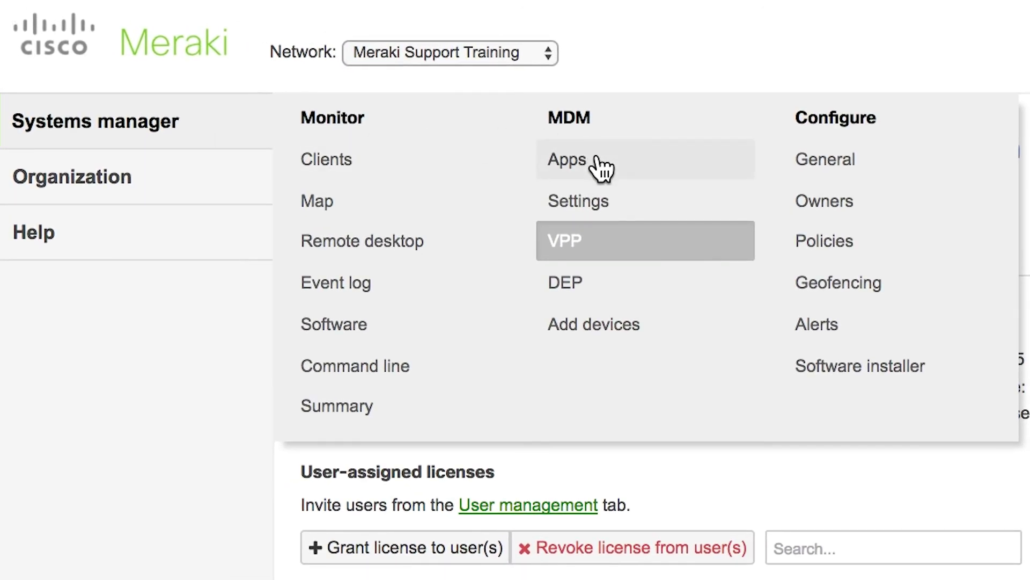
{"action": "left_click", "coordinate": [597, 161]}
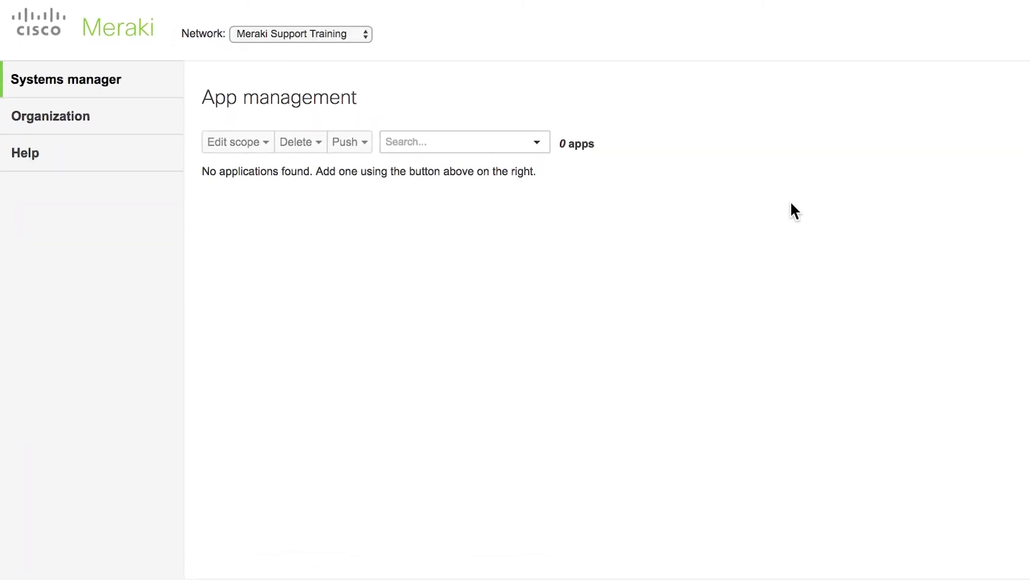
{"action": "left_click", "coordinate": [1007, 141]}
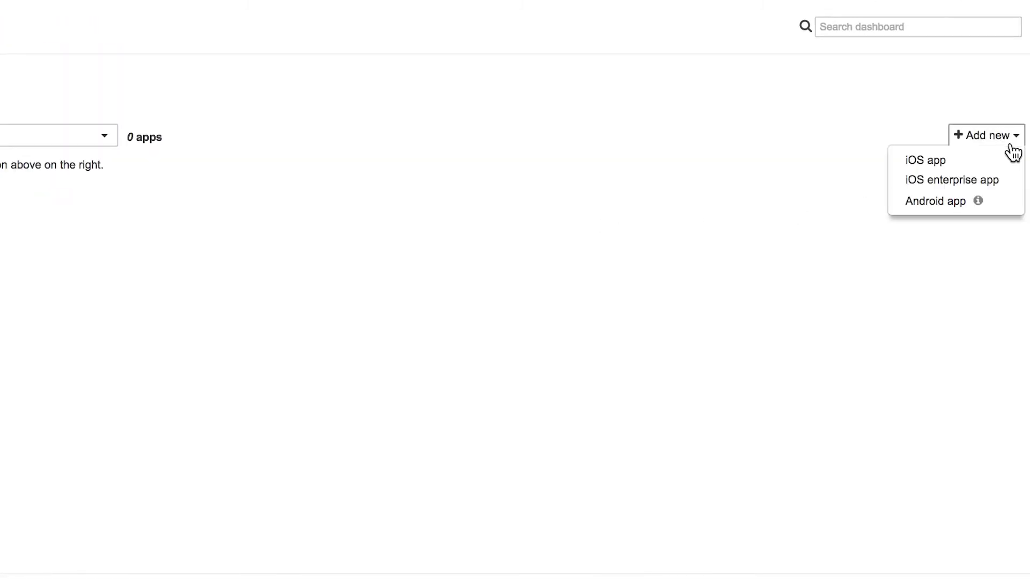
{"action": "left_click", "coordinate": [942, 160]}
{"action": "type", "text": "Swi"}
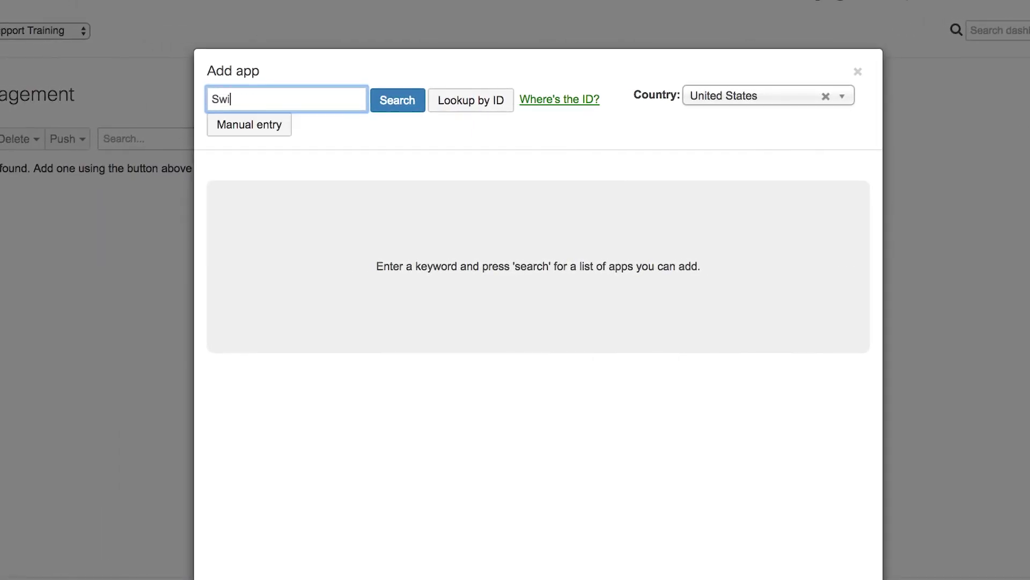
{"action": "type", "text": "ft Playgrounds"}
{"action": "key", "text": "Return"}
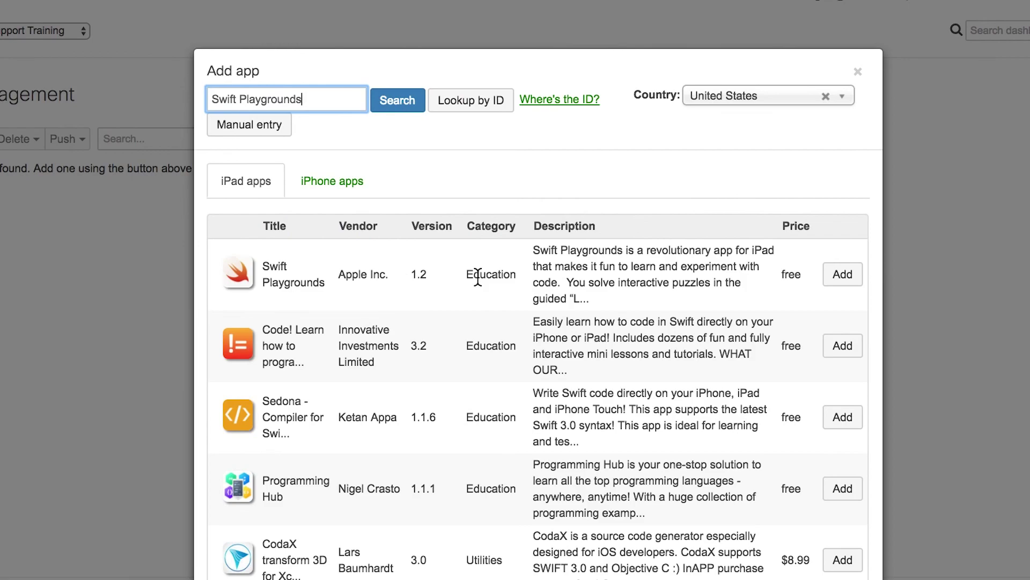
{"action": "left_click", "coordinate": [843, 274]}
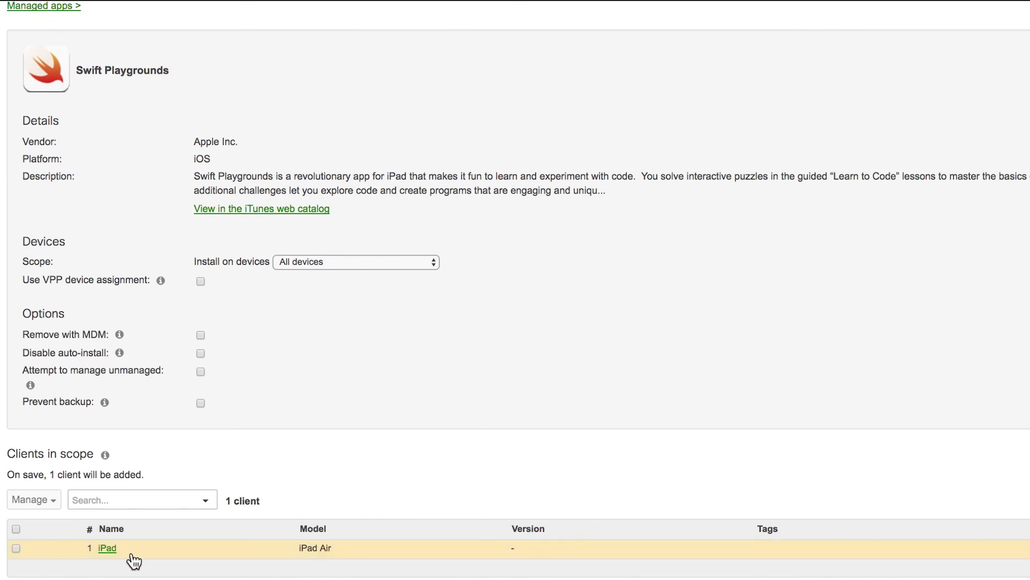
{"action": "scroll", "coordinate": [561, 555], "scroll_direction": "down", "scroll_amount": 2}
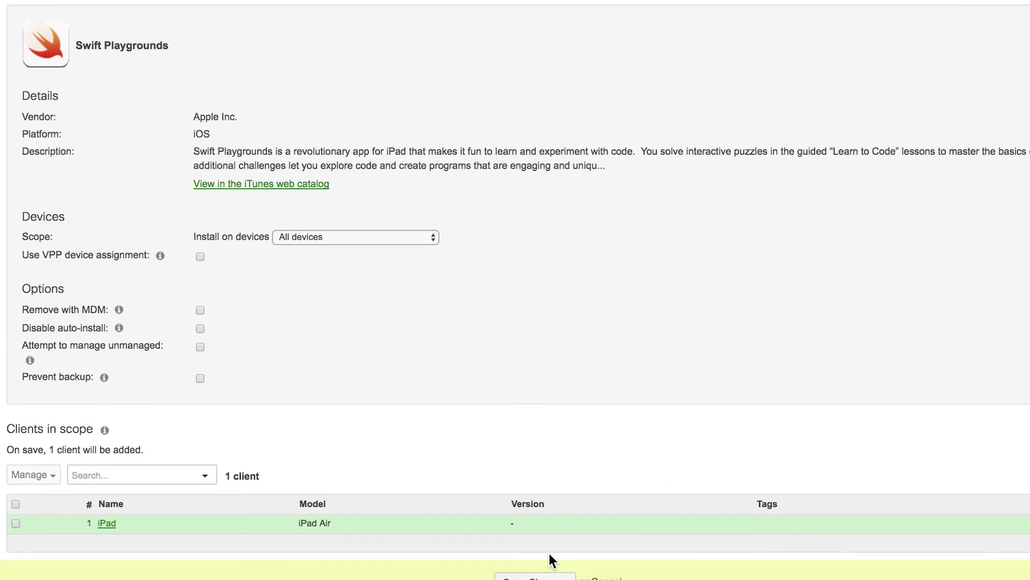
{"action": "left_click", "coordinate": [534, 564]}
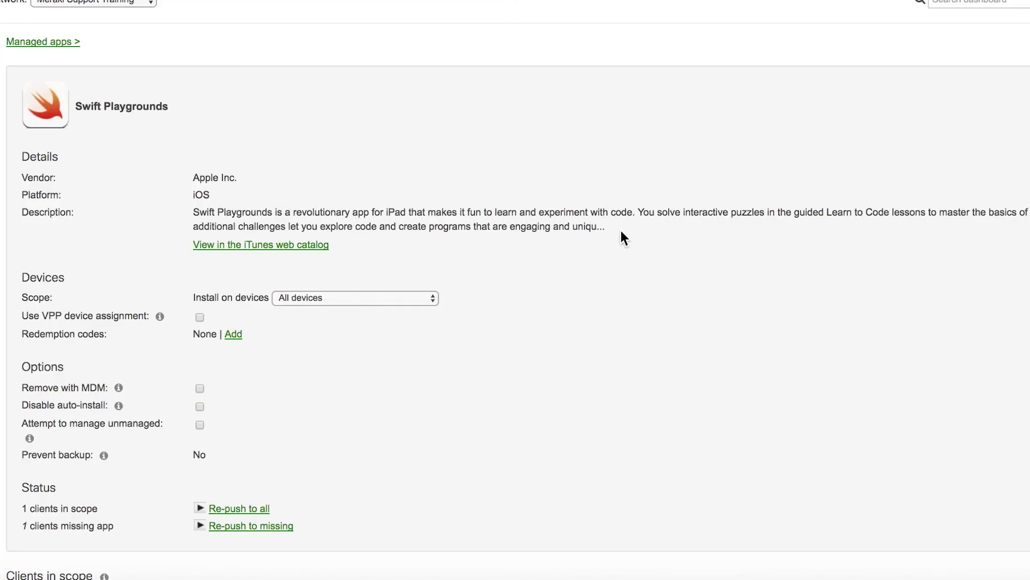
Open the iPad's client page and refresh the activity log to confirm Swift Playgrounds installed.
{"action": "scroll", "coordinate": [635, 311], "scroll_direction": "down", "scroll_amount": 1}
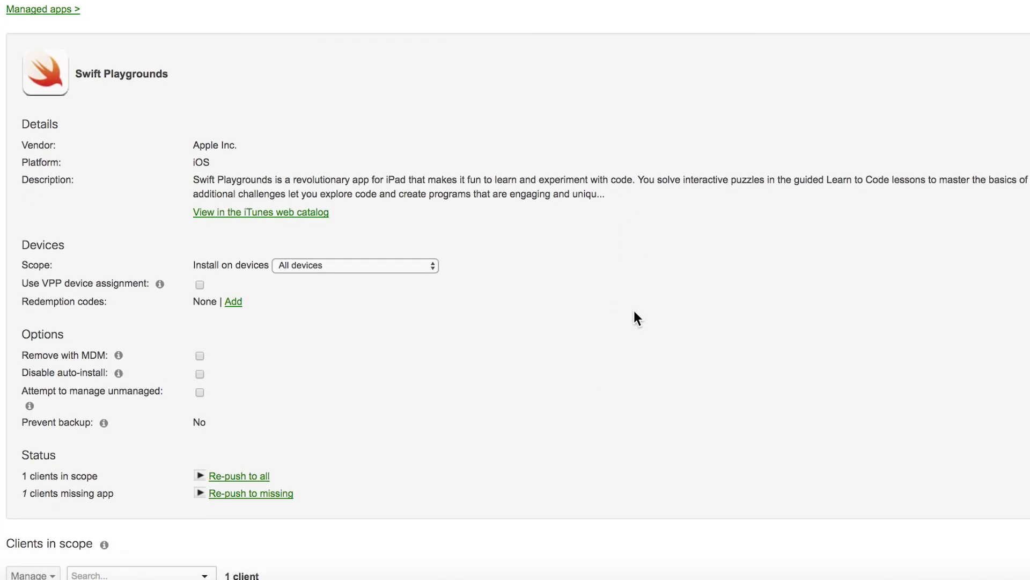
{"action": "scroll", "coordinate": [635, 312], "scroll_direction": "down", "scroll_amount": 3}
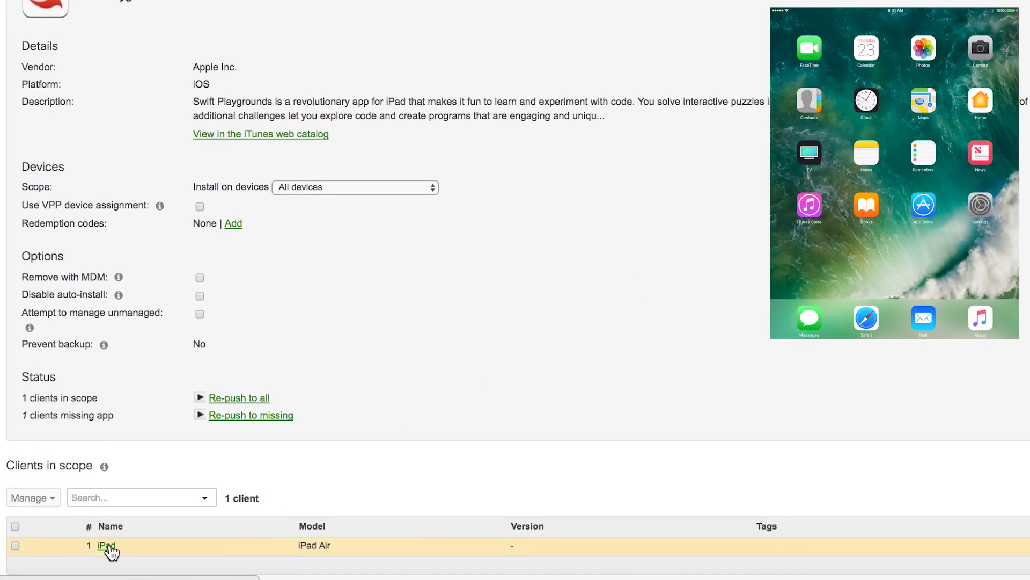
{"action": "left_click", "coordinate": [107, 545]}
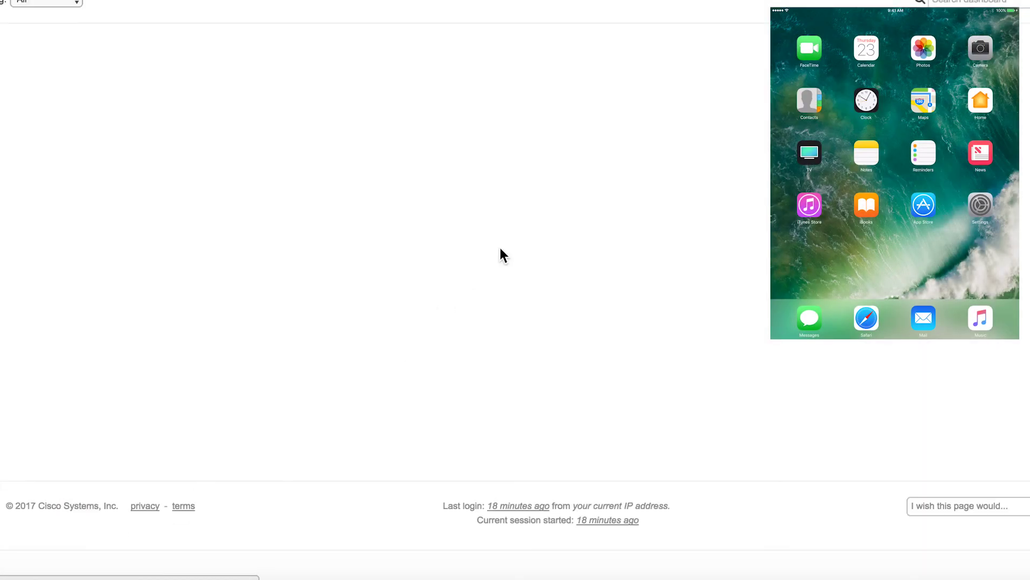
{"action": "scroll", "coordinate": [305, 380], "scroll_direction": "down", "scroll_amount": 2}
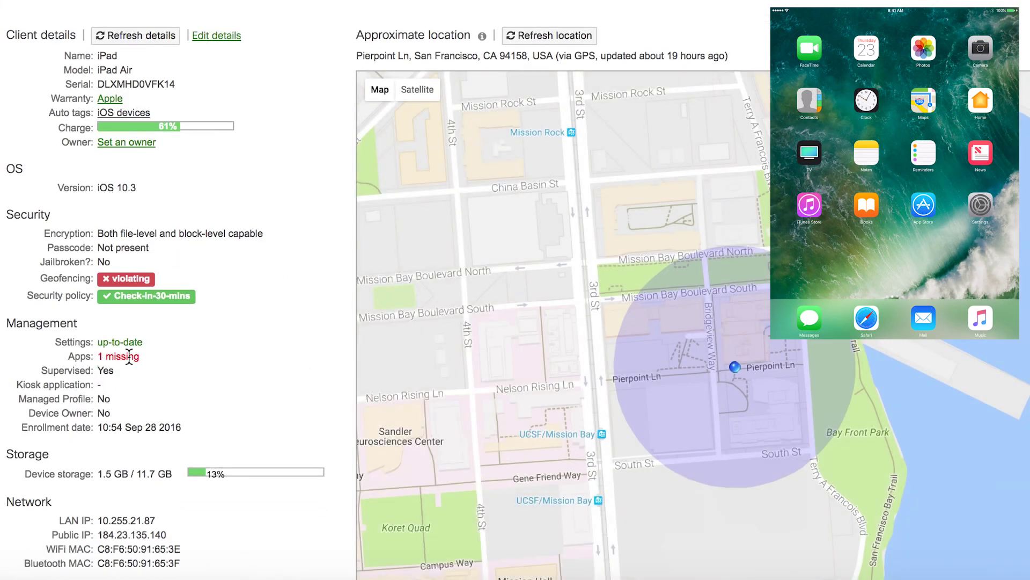
{"action": "scroll", "coordinate": [338, 375], "scroll_direction": "down", "scroll_amount": 20}
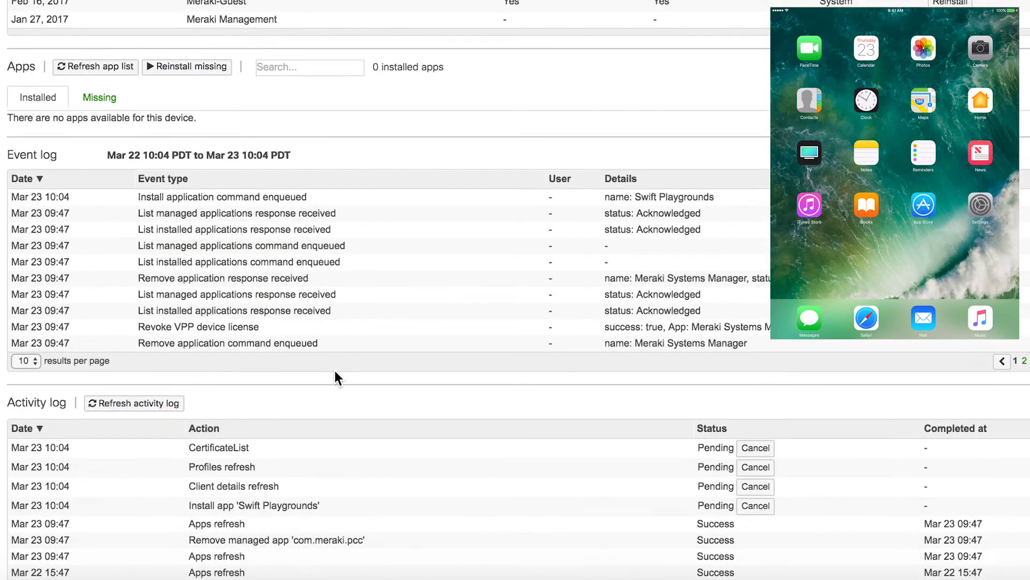
{"action": "scroll", "coordinate": [337, 379], "scroll_direction": "down", "scroll_amount": 1}
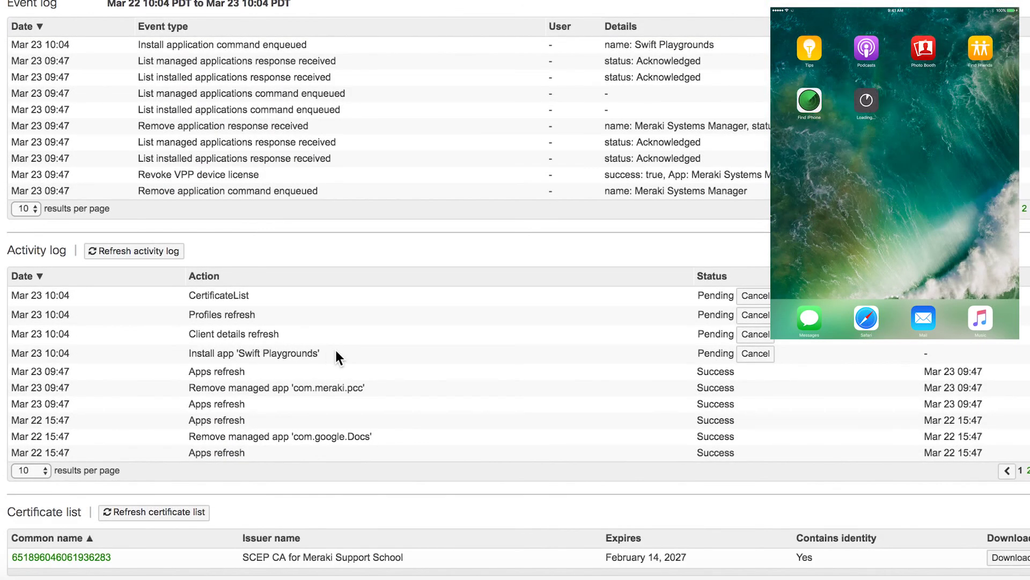
{"action": "left_click", "coordinate": [143, 257]}
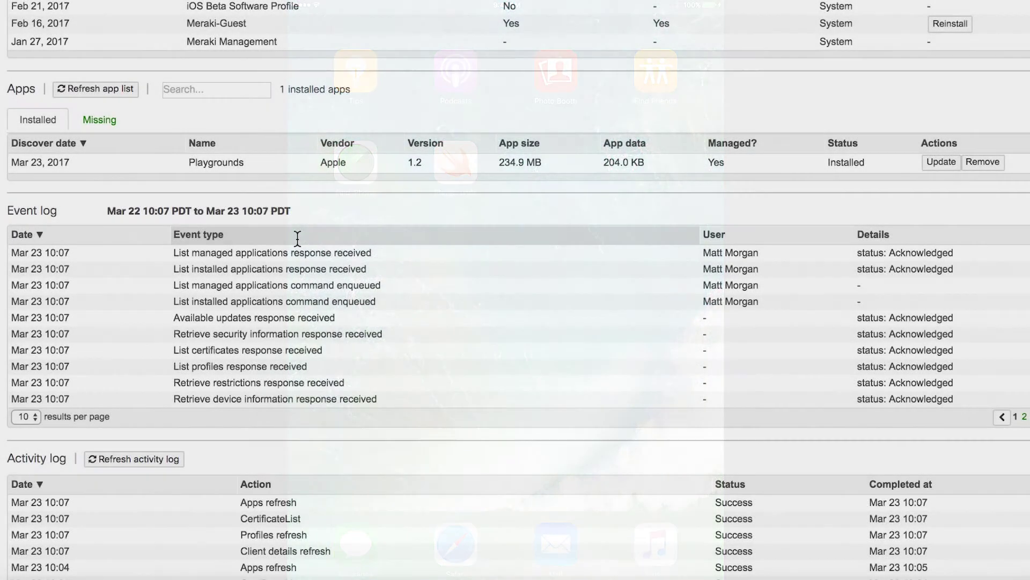
{"action": "scroll", "coordinate": [285, 247], "scroll_direction": "up", "scroll_amount": 2}
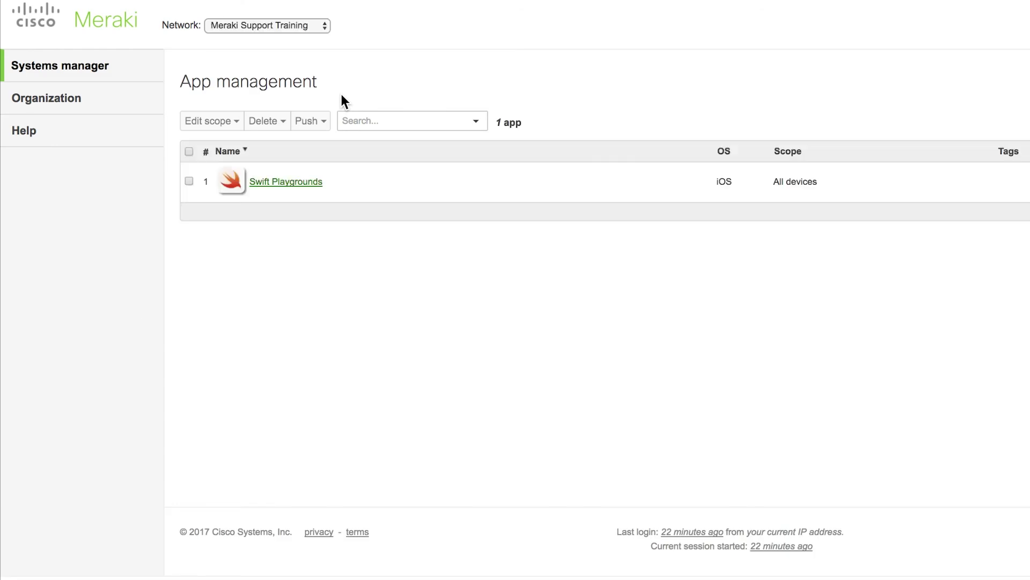
Set Swift Playgrounds' install scope to No devices (disabled) and save the change.
{"action": "left_click", "coordinate": [286, 181]}
{"action": "scroll", "coordinate": [693, 325], "scroll_direction": "down", "scroll_amount": 2}
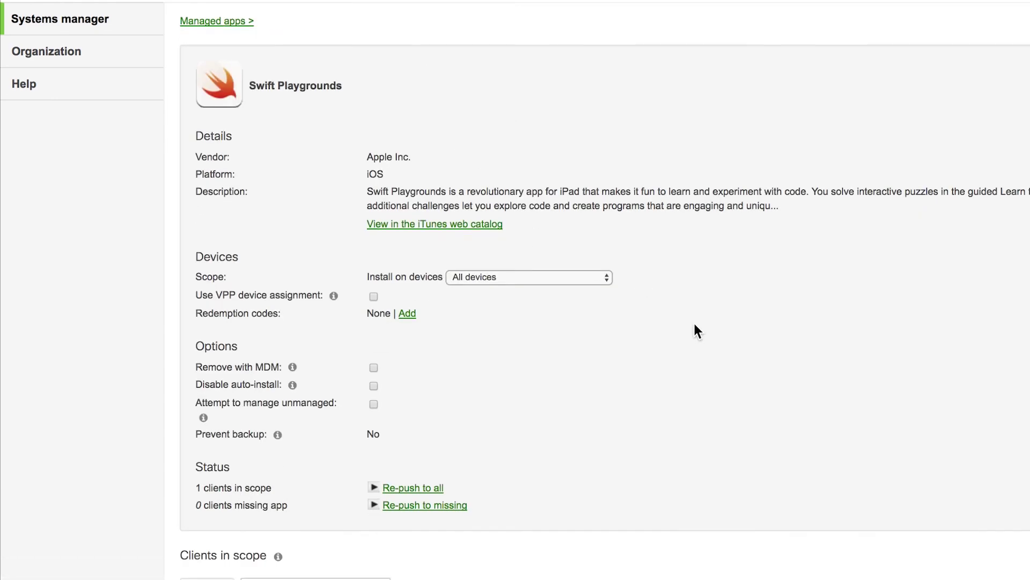
{"action": "left_click", "coordinate": [515, 258]}
{"action": "left_click", "coordinate": [515, 258]}
{"action": "scroll", "coordinate": [650, 363], "scroll_direction": "down", "scroll_amount": 4}
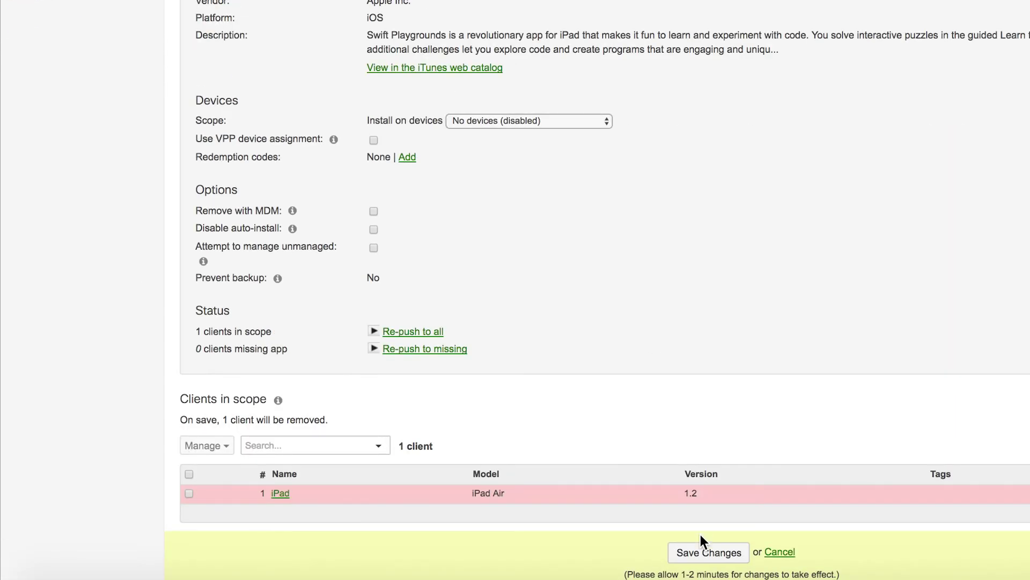
{"action": "left_click", "coordinate": [731, 548]}
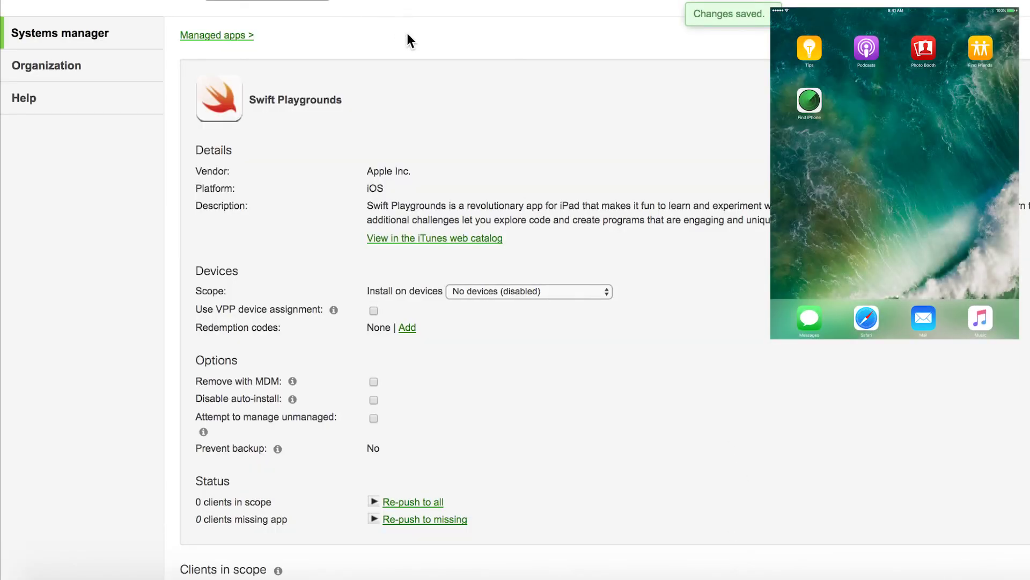
{"action": "scroll", "coordinate": [408, 34], "scroll_direction": "down", "scroll_amount": 1}
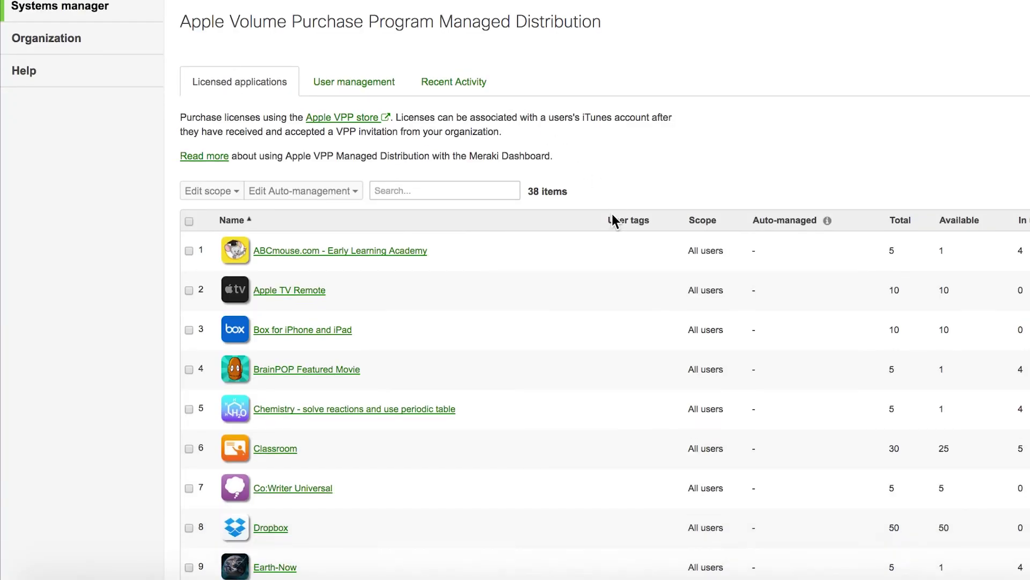
Find Swift Playgrounds in Licensed applications and revoke its license from the test user.
{"action": "scroll", "coordinate": [612, 213], "scroll_direction": "down", "scroll_amount": 2}
{"action": "left_click", "coordinate": [478, 166]}
{"action": "type", "text": "Swift Playgrounds"}
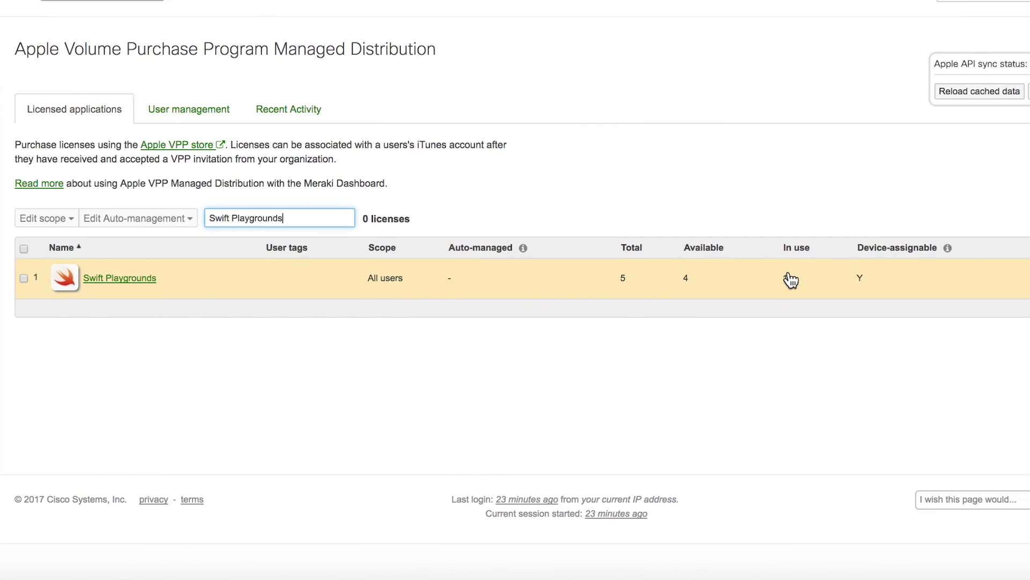
{"action": "left_click", "coordinate": [143, 277]}
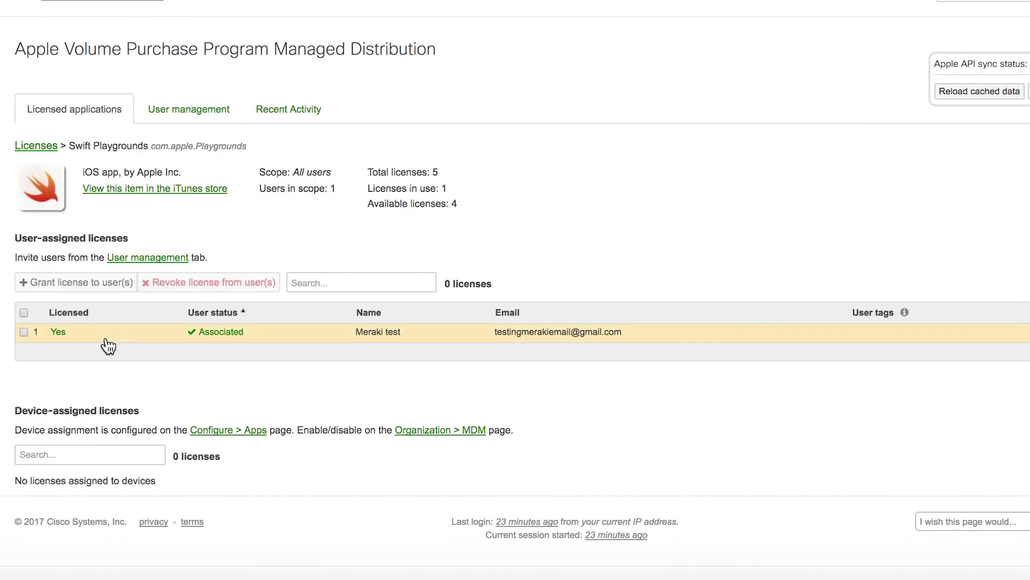
{"action": "left_click", "coordinate": [24, 332]}
{"action": "left_click", "coordinate": [227, 286]}
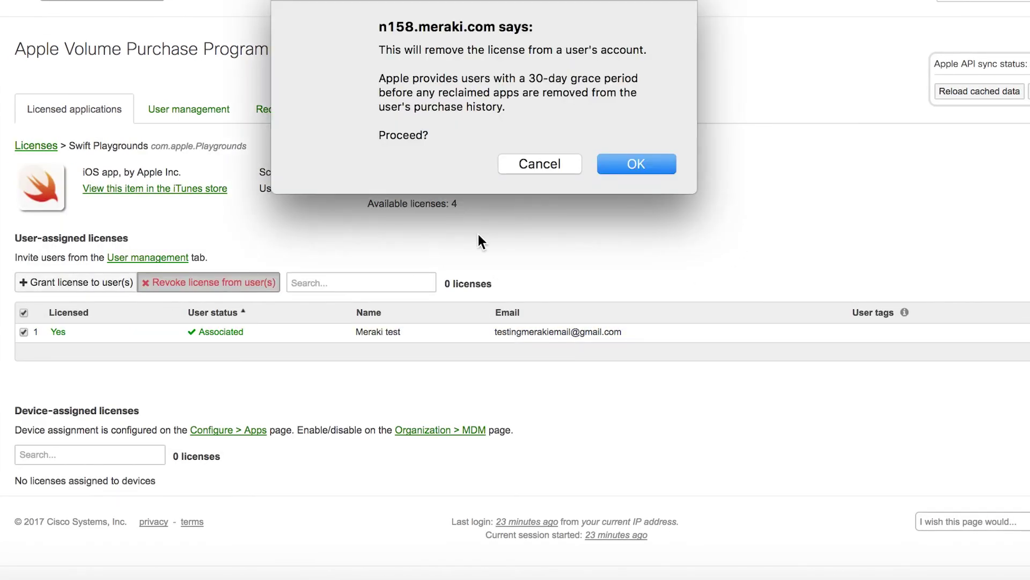
{"action": "left_click", "coordinate": [627, 161]}
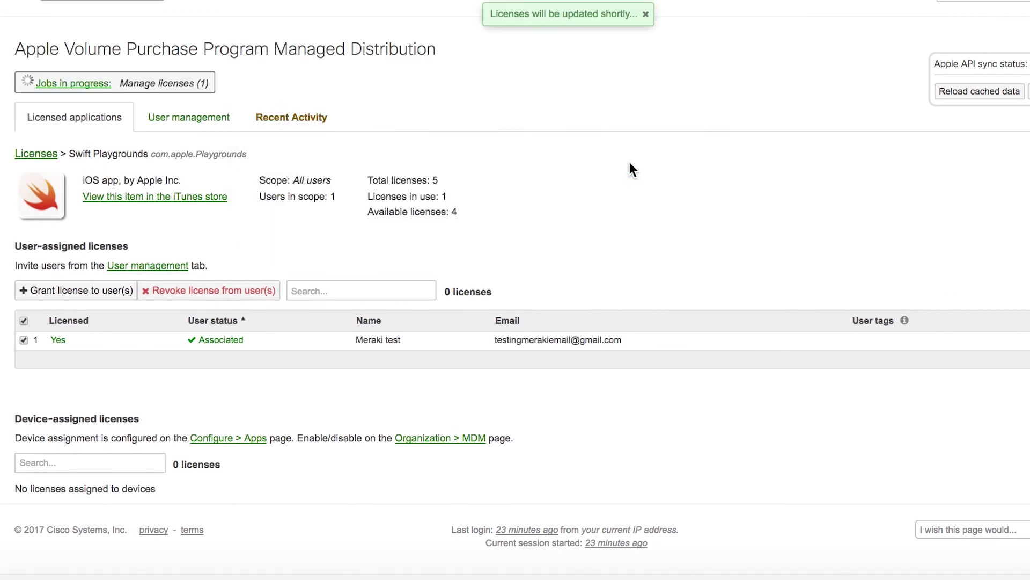